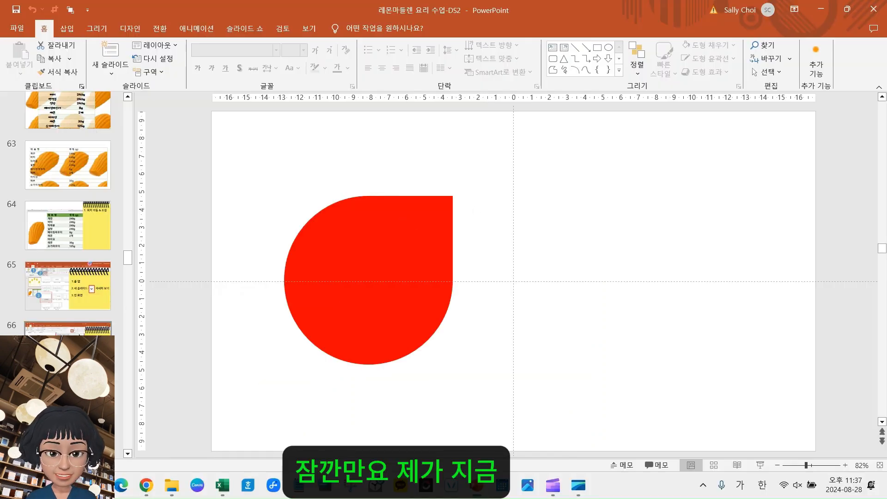
# Open slide 66 with the teardrop shape instructions, and switch to the presentation 레몬마들렌 PPT 슬라이드 1.
pyautogui.click(79, 335)
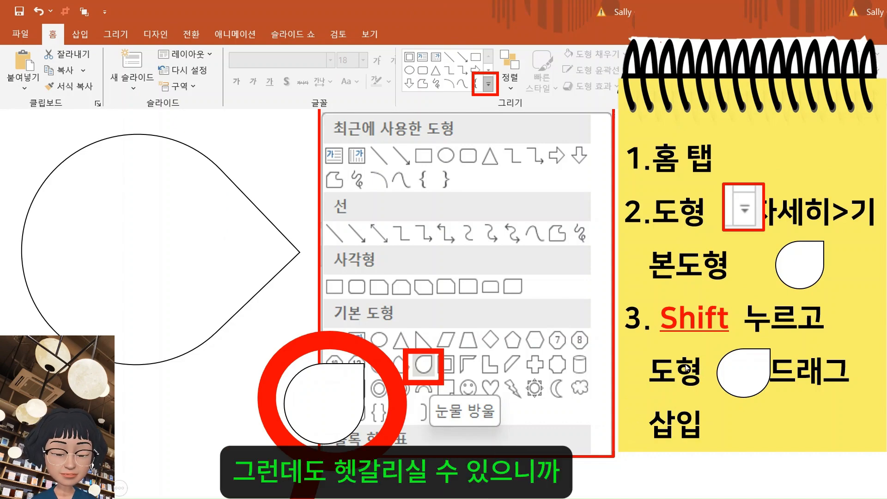
pyautogui.press('Escape')
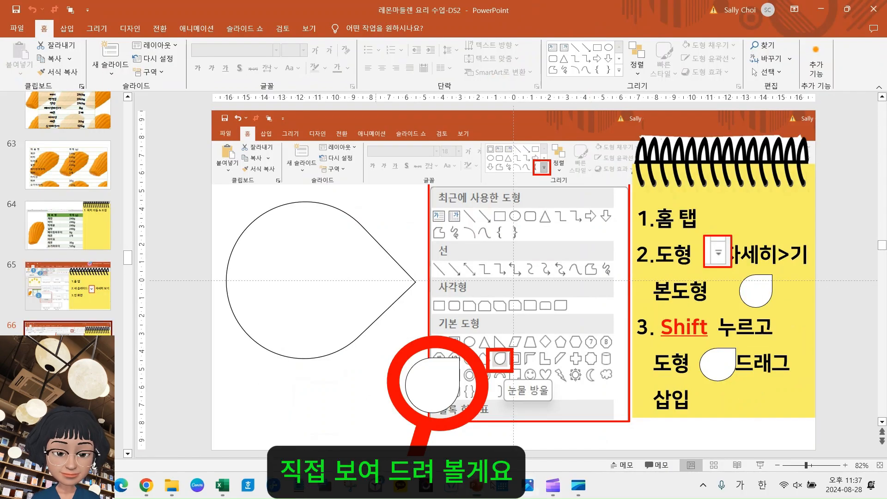
pyautogui.click(476, 485)
pyautogui.click(594, 436)
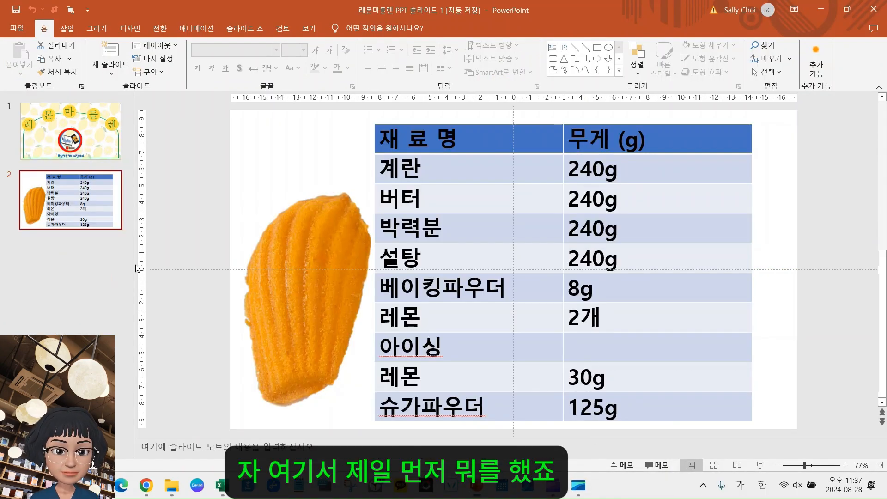
# Add a new slide with the blank layout (빈 화면) after slide 2.
pyautogui.click(111, 75)
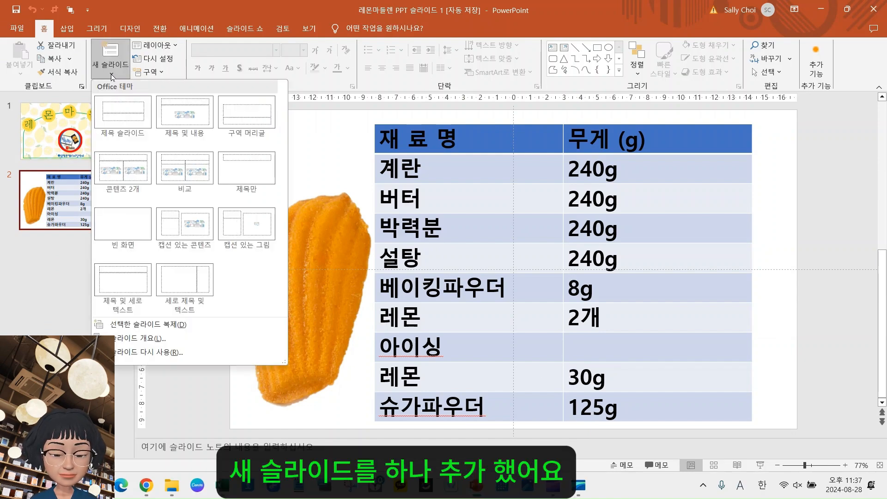
pyautogui.click(45, 29)
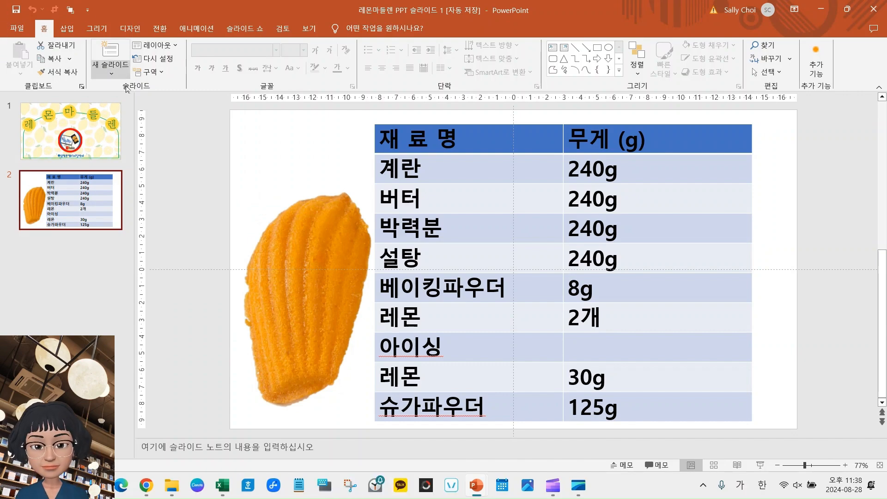
pyautogui.click(112, 75)
pyautogui.click(122, 231)
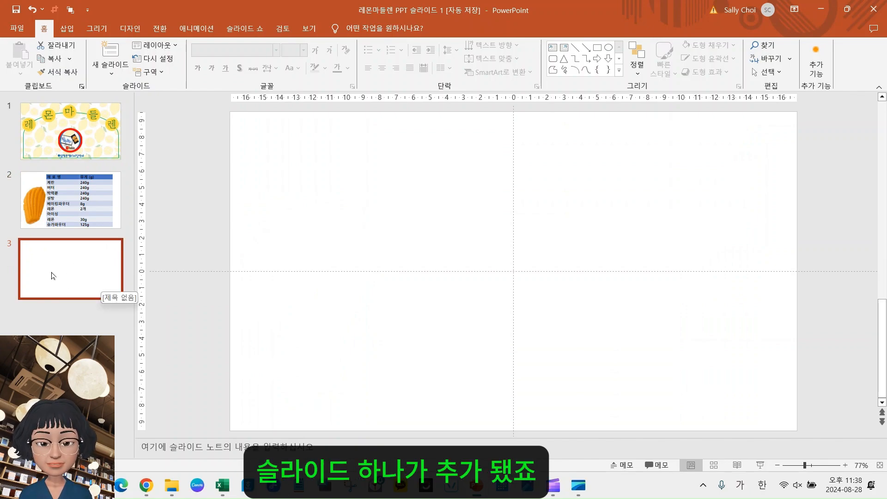
# Choose the Teardrop shape (눈물 방울) from the basic shapes.
pyautogui.click(618, 72)
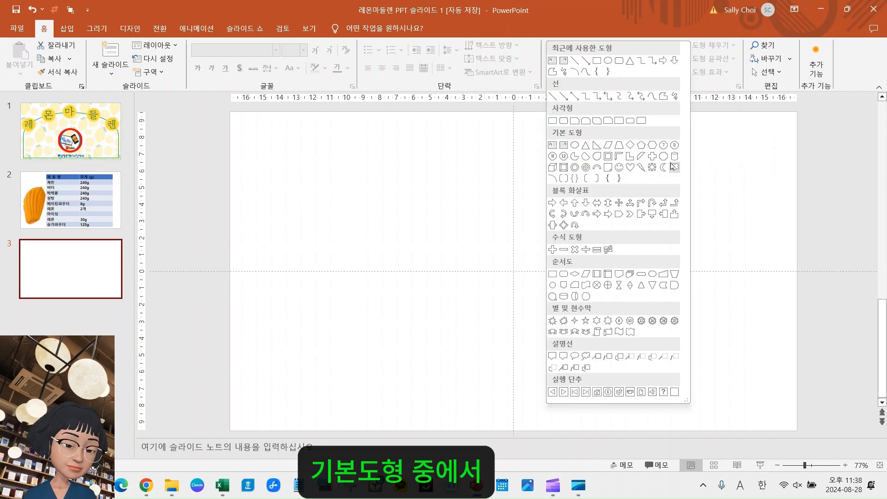
pyautogui.click(597, 158)
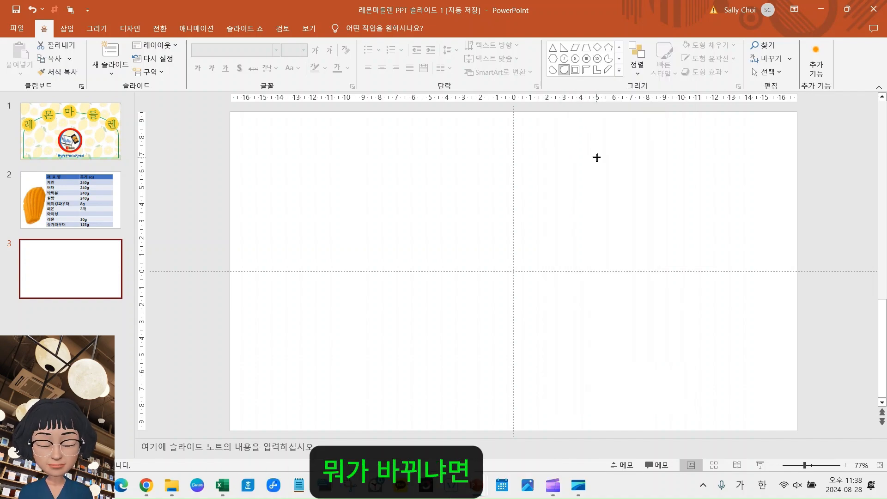
pyautogui.click(567, 70)
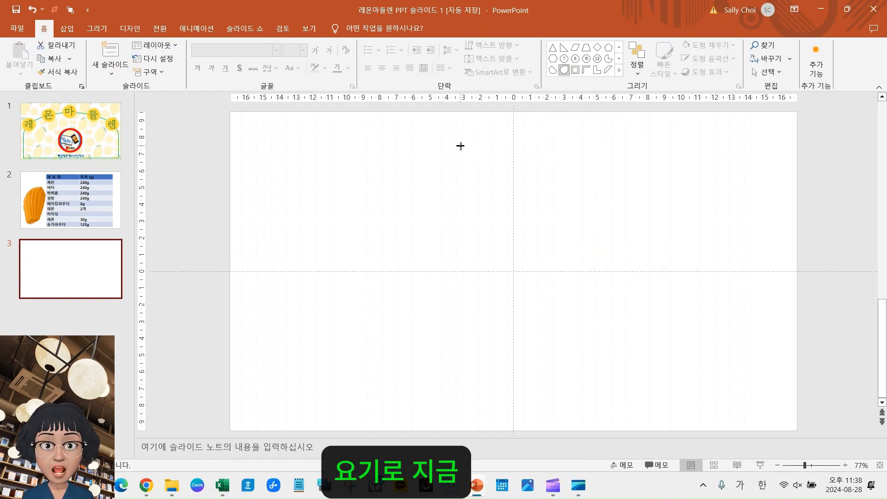
pyautogui.moveTo(222, 107); pyautogui.dragTo(806, 448)
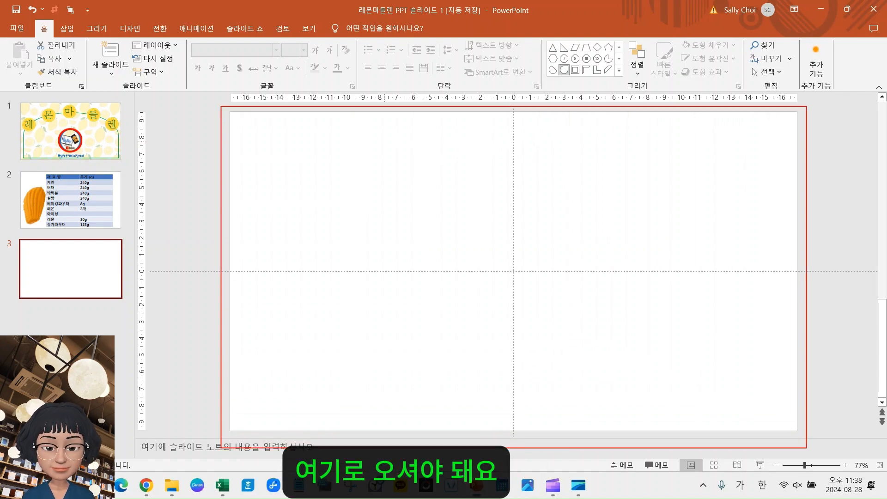
pyautogui.press('Escape')
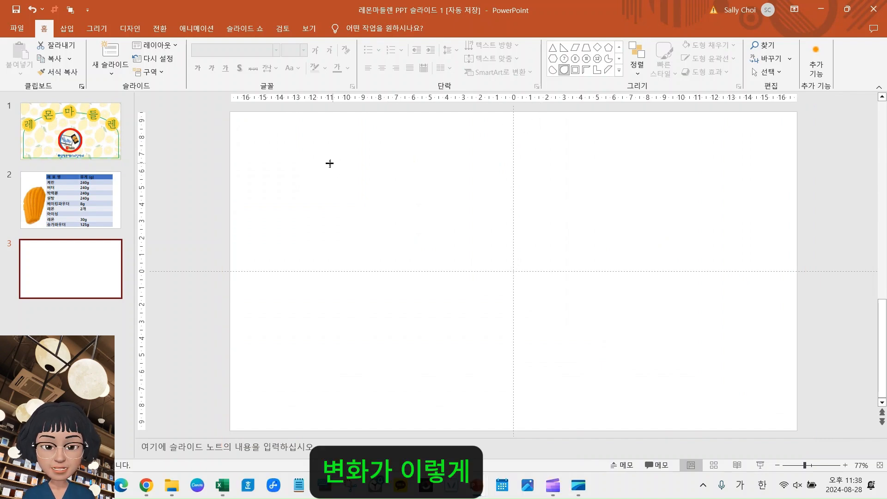
pyautogui.click(370, 181)
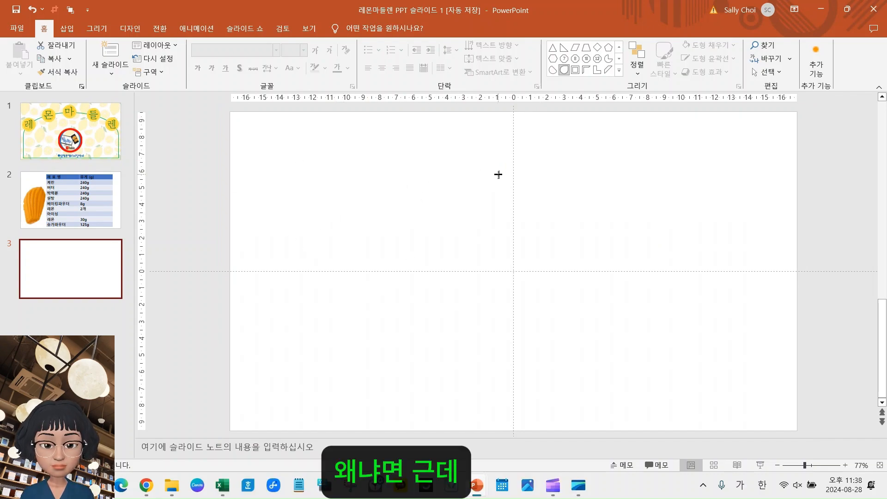
pyautogui.click(565, 71)
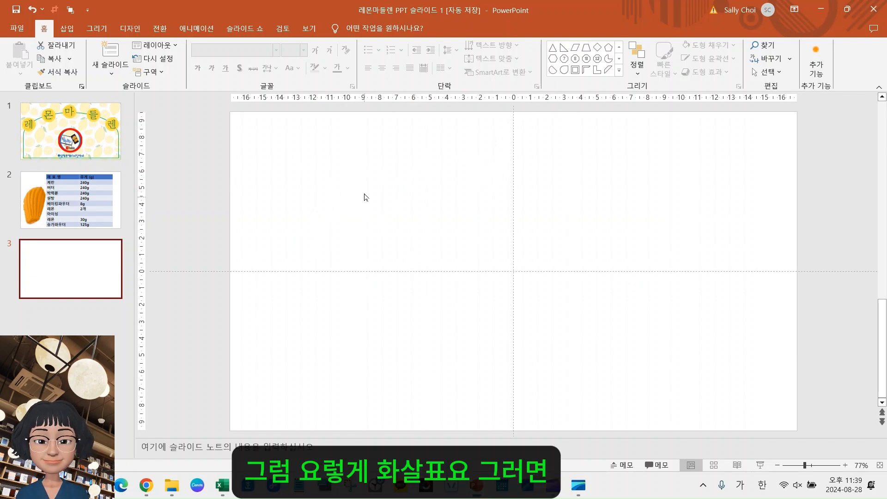
pyautogui.click(568, 72)
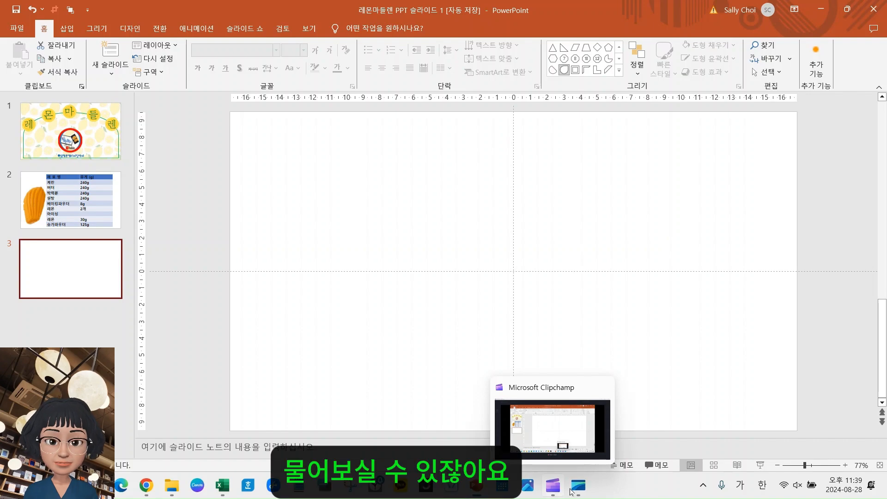
# Bring up the on-screen keyboard to point out the Shift key, and close the keyboard.
pyautogui.moveTo(580, 487)
pyautogui.click(552, 487)
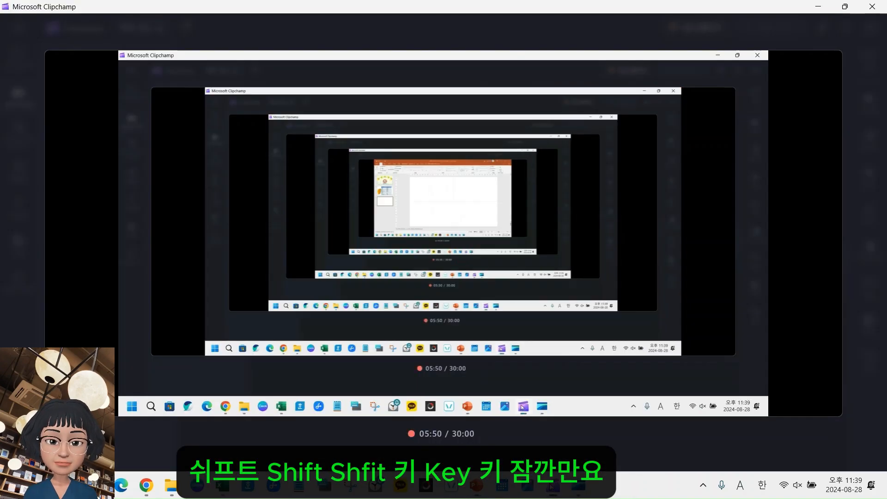
pyautogui.click(551, 488)
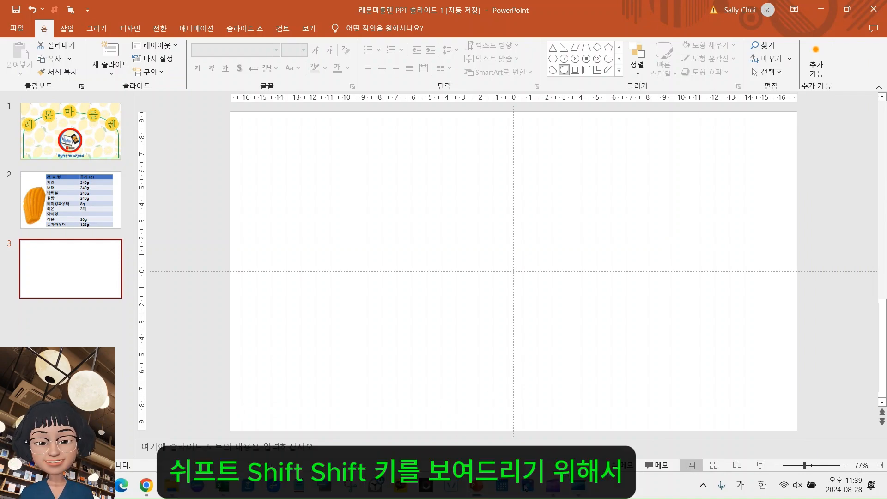
pyautogui.click(325, 485)
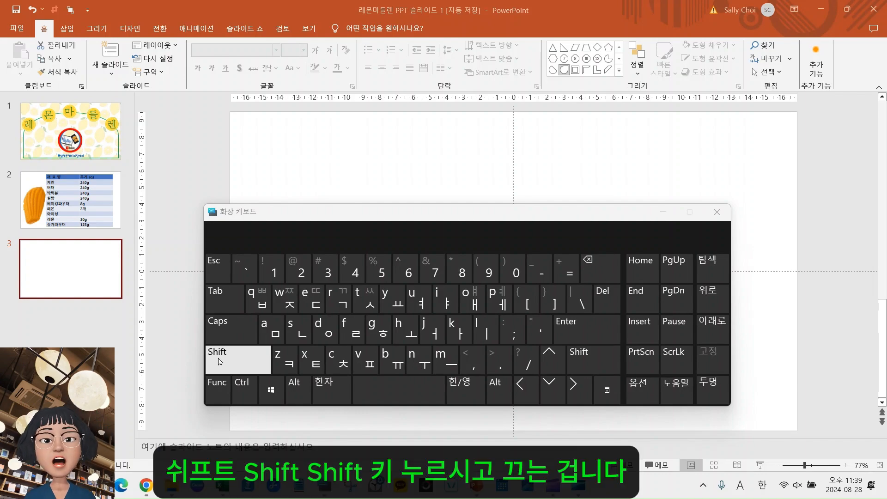
pyautogui.click(716, 212)
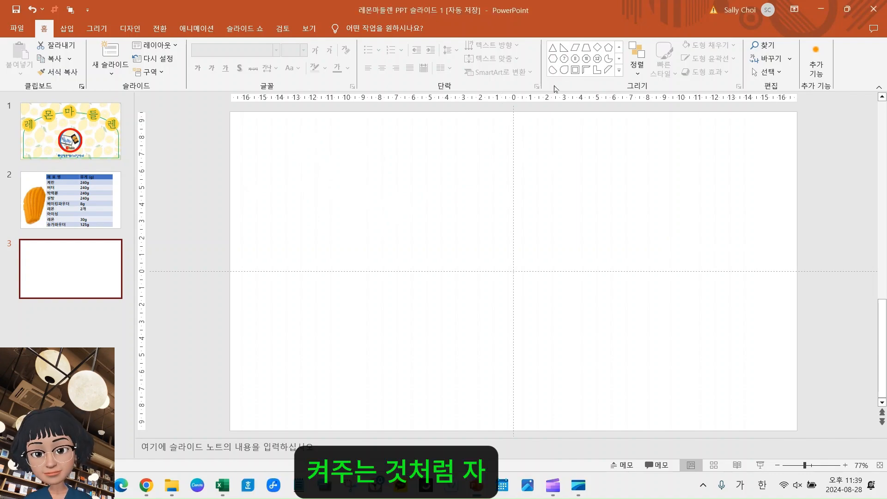
# Draw a teardrop with equal width and height of about 12.6 cm on the left half of slide 3.
pyautogui.click(564, 70)
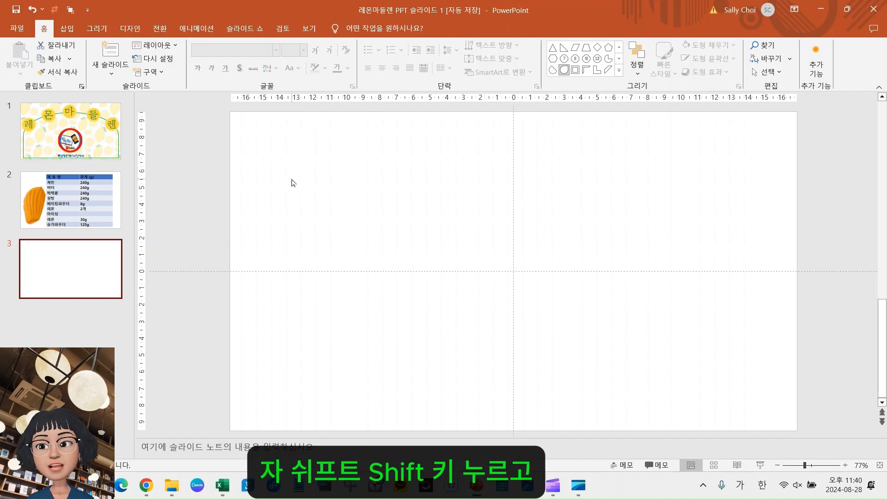
pyautogui.moveTo(292, 182)
pyautogui.mouseDown()
pyautogui.moveTo(448, 359)
pyautogui.moveTo(495, 390)
pyautogui.mouseUp()
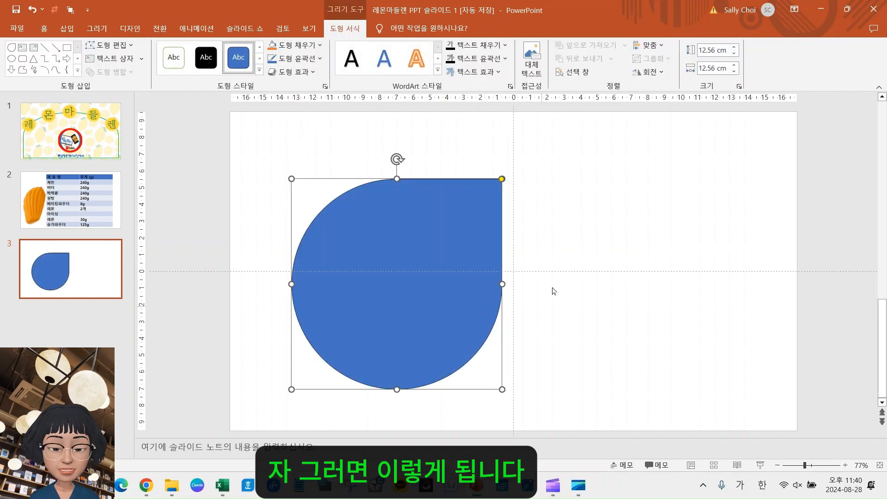
pyautogui.click(287, 133)
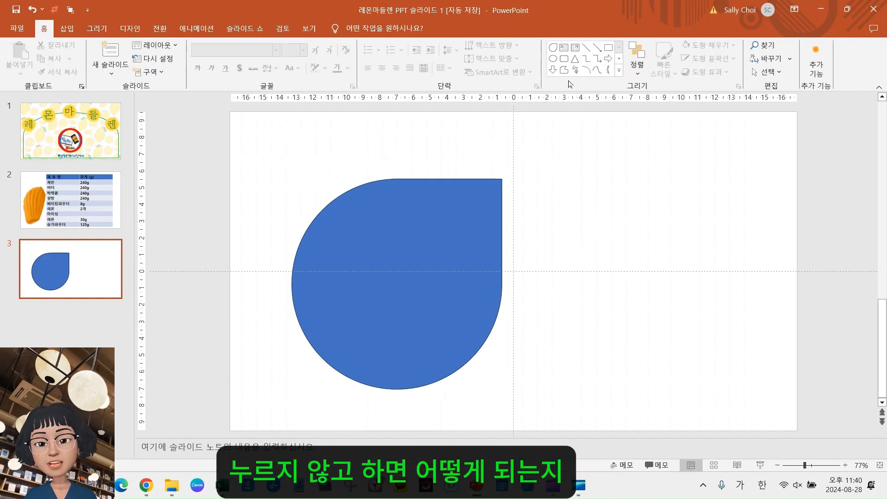
# Draw a second, unproportioned teardrop about 14.2 cm wide and 10.9 cm high right of the first, and delete it.
pyautogui.click(553, 47)
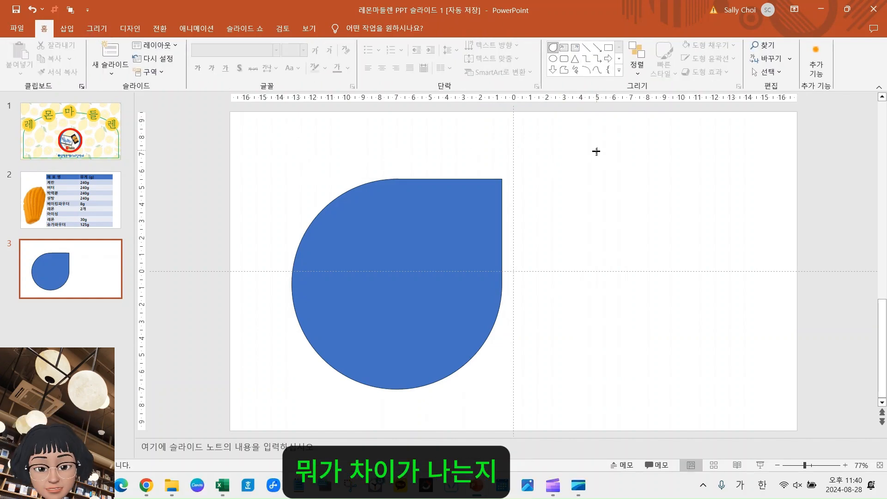
pyautogui.moveTo(593, 152); pyautogui.dragTo(802, 329)
pyautogui.moveTo(831, 336); pyautogui.dragTo(830, 336)
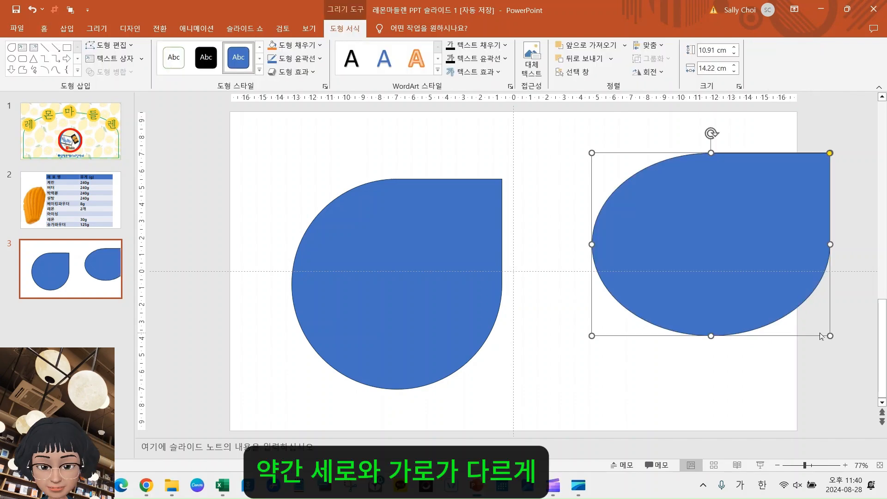
pyautogui.press('Delete')
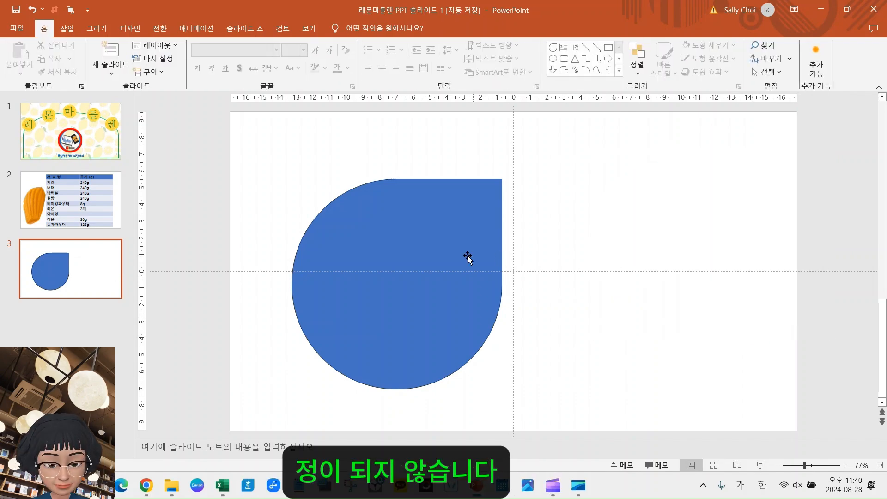
# Move the teardrop up and left so it is vertically centred near the slide's left edge.
pyautogui.click(422, 260)
pyautogui.moveTo(406, 259); pyautogui.dragTo(378, 251)
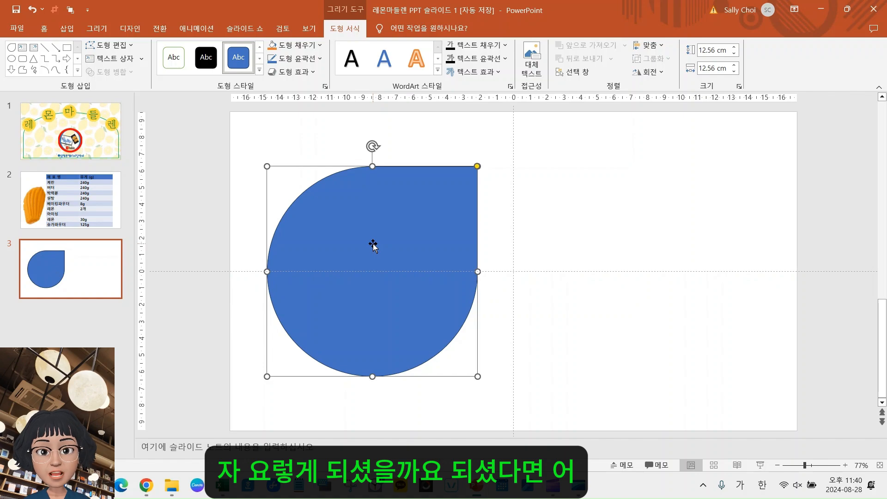
pyautogui.moveTo(373, 253); pyautogui.dragTo(357, 254)
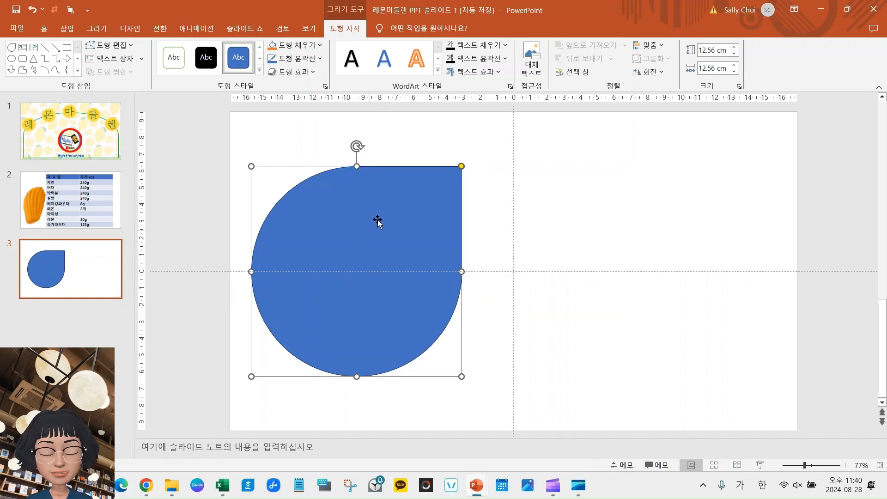
# Rotate the teardrop counterclockwise until its tip points nearly straight up.
pyautogui.moveTo(354, 147); pyautogui.dragTo(324, 178)
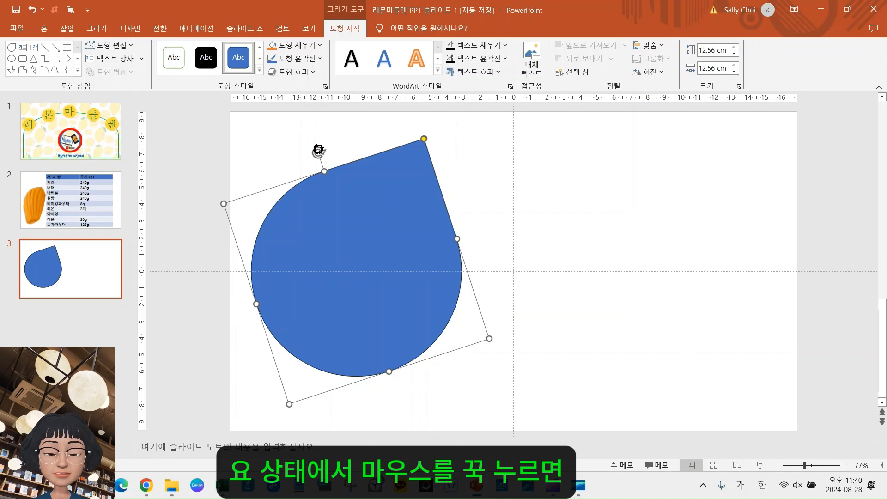
pyautogui.press('ctrl')
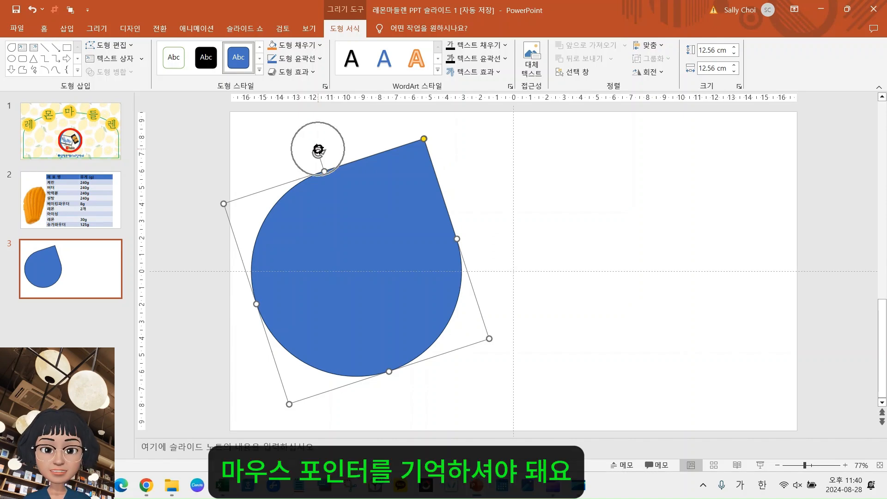
pyautogui.press('ctrl')
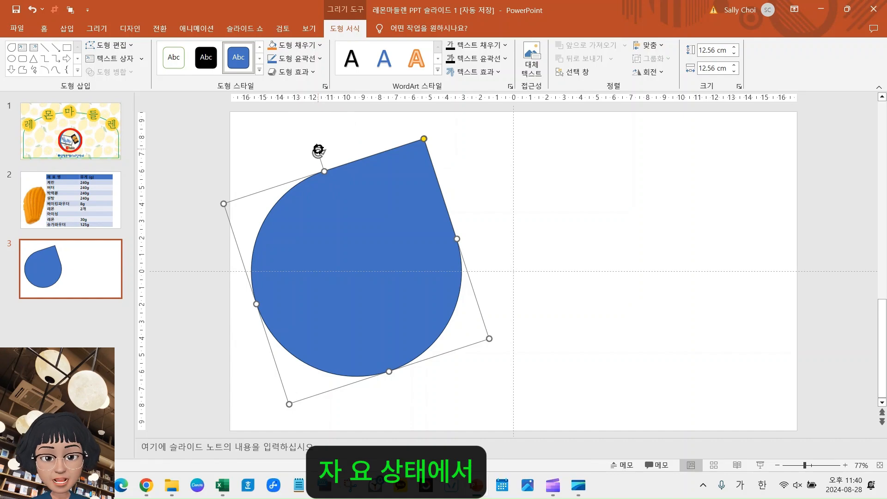
pyautogui.moveTo(318, 149); pyautogui.dragTo(261, 199)
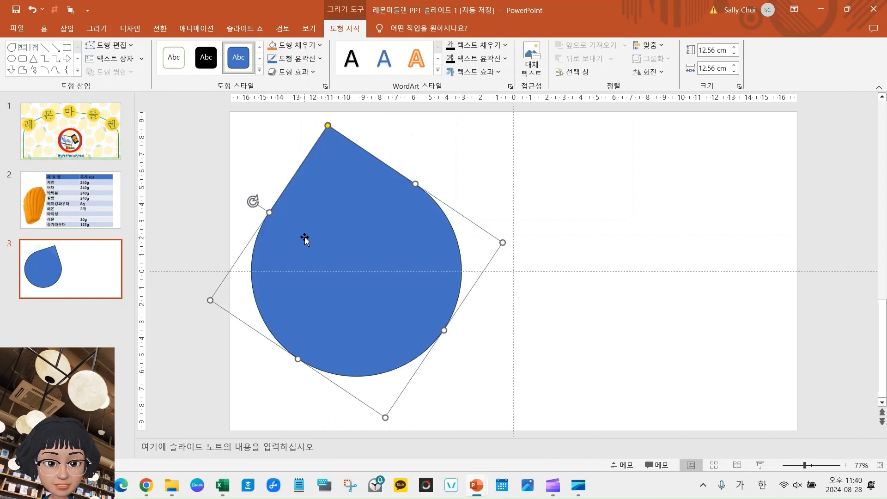
pyautogui.moveTo(476, 485)
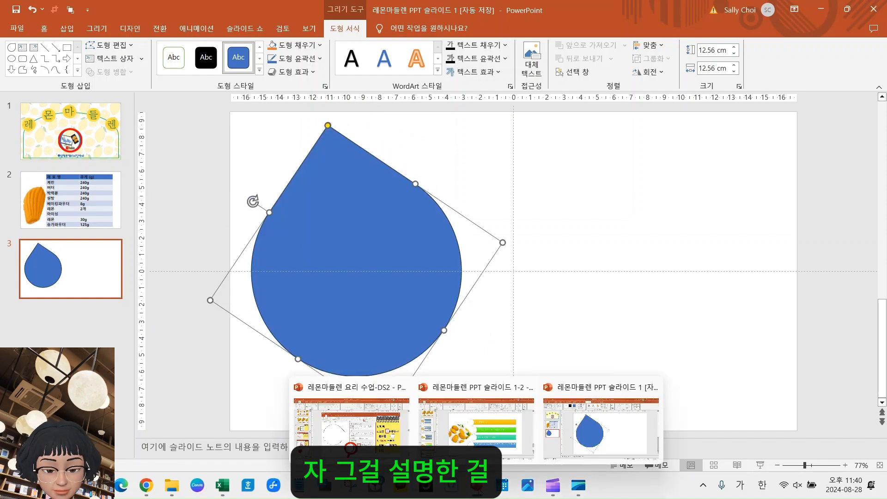
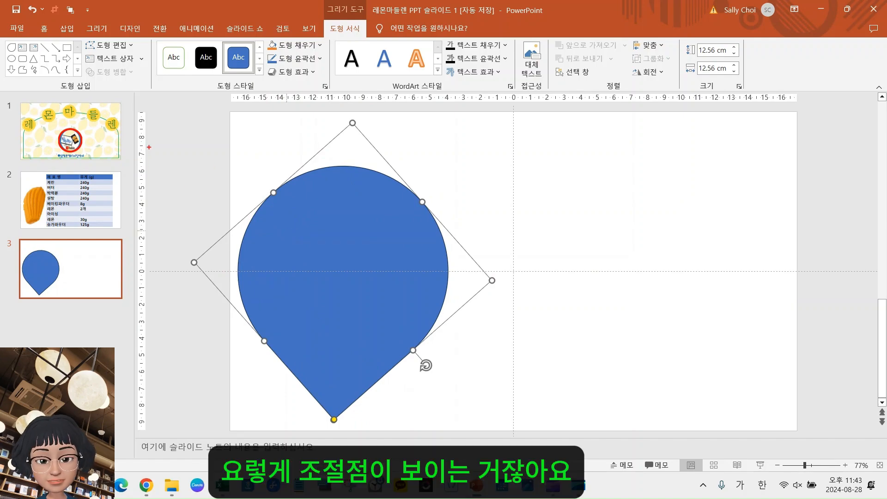
pyautogui.moveTo(149, 146)
pyautogui.mouseDown()
pyautogui.moveTo(500, 485)
pyautogui.moveTo(509, 426)
pyautogui.moveTo(515, 444)
pyautogui.mouseUp()
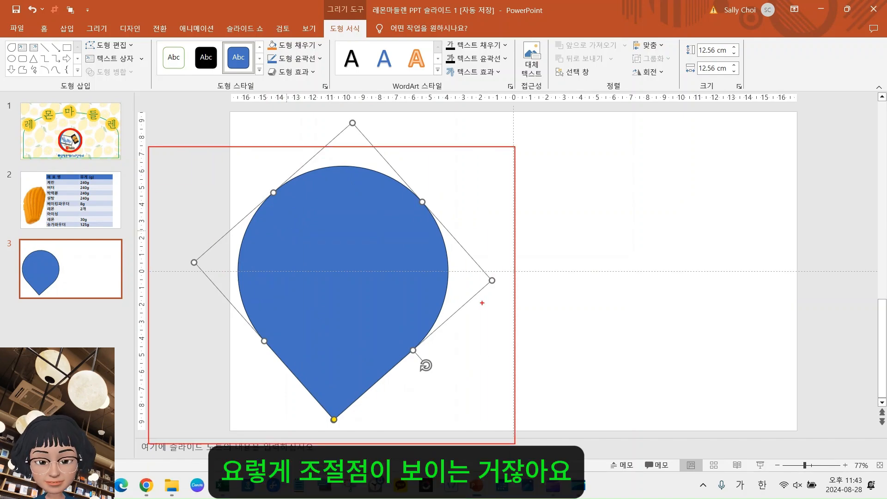
pyautogui.moveTo(477, 268); pyautogui.dragTo(501, 290)
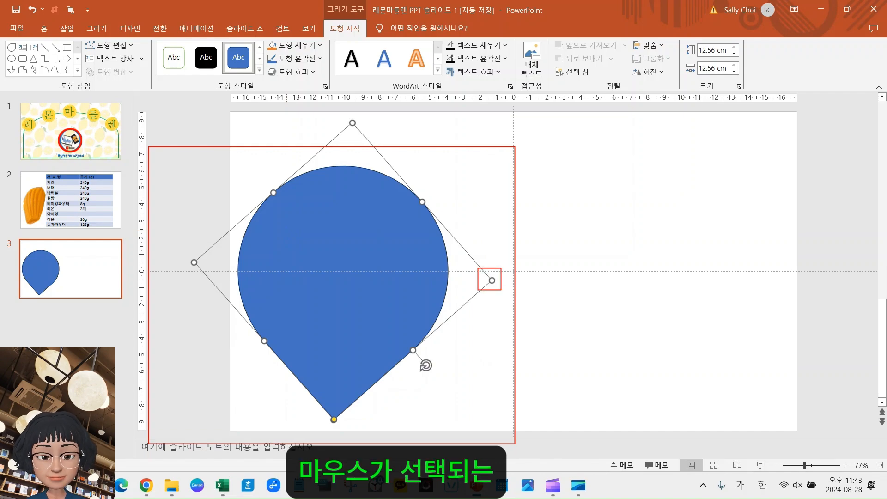
pyautogui.press('Escape')
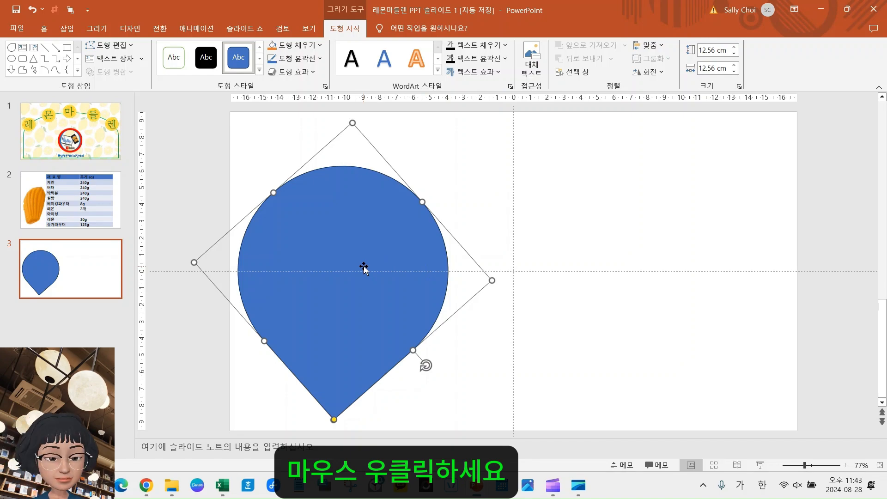
# Open the background formatting of slide 3 and set its fill to picture or texture.
pyautogui.rightClick(536, 234)
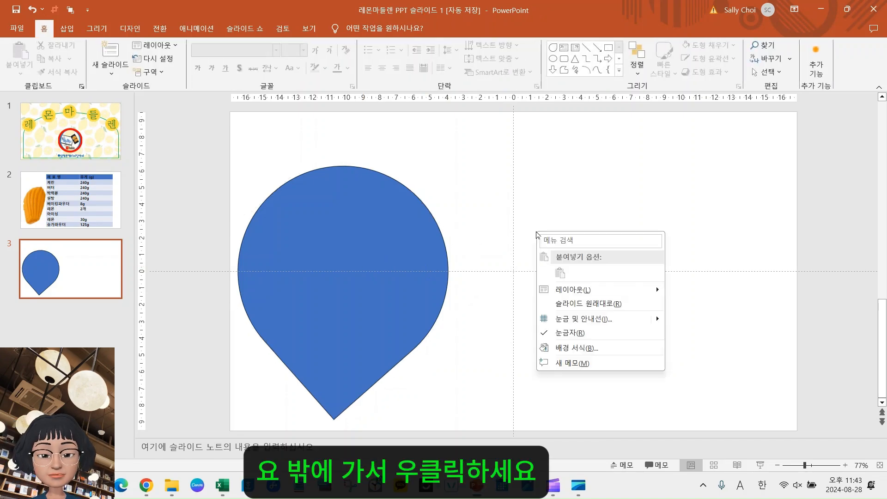
pyautogui.click(568, 350)
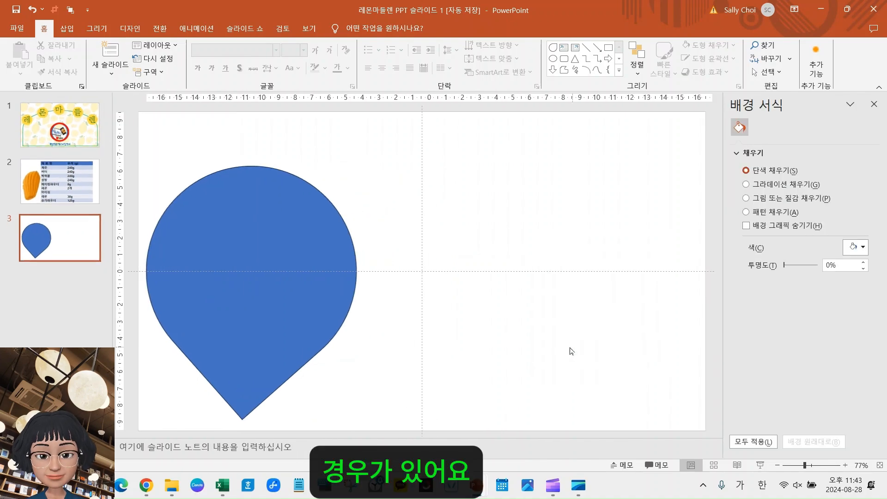
pyautogui.click(775, 203)
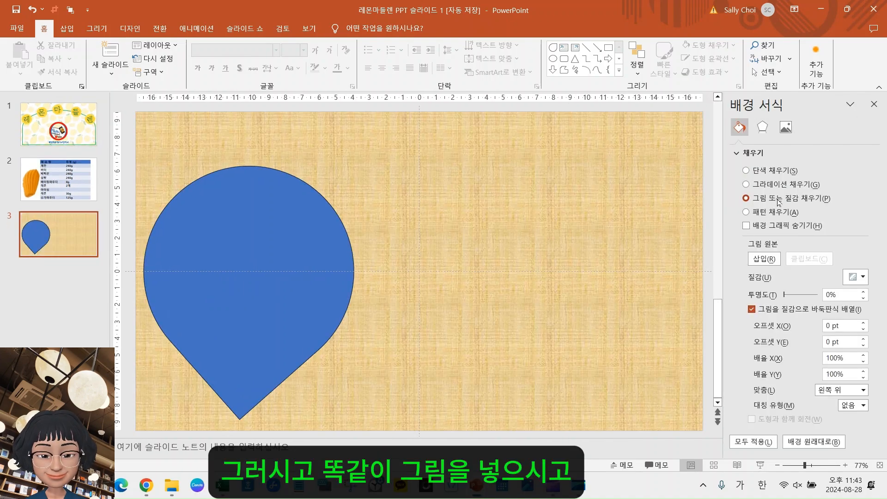
# Insert the picture 레몬마들렌 사진 from C:\파워포인트\레몬마들렌 레시피 학생수업 복사용 as the slide background.
pyautogui.click(764, 259)
pyautogui.click(430, 207)
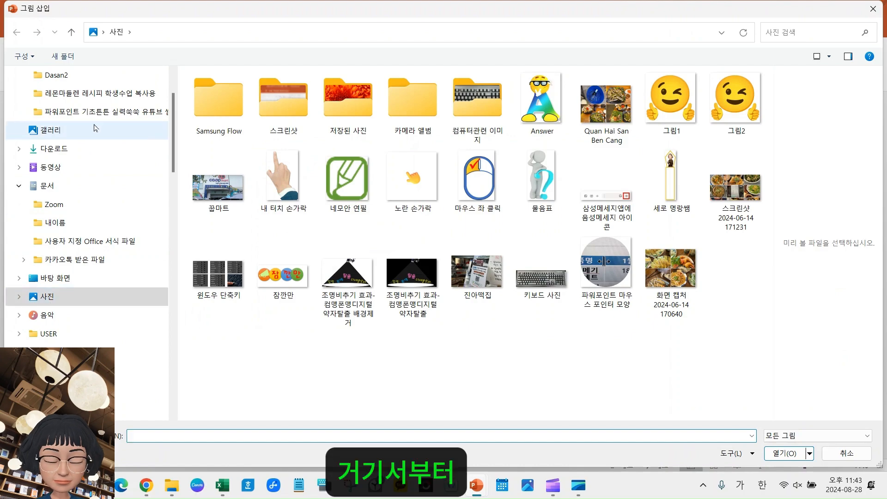
pyautogui.click(95, 352)
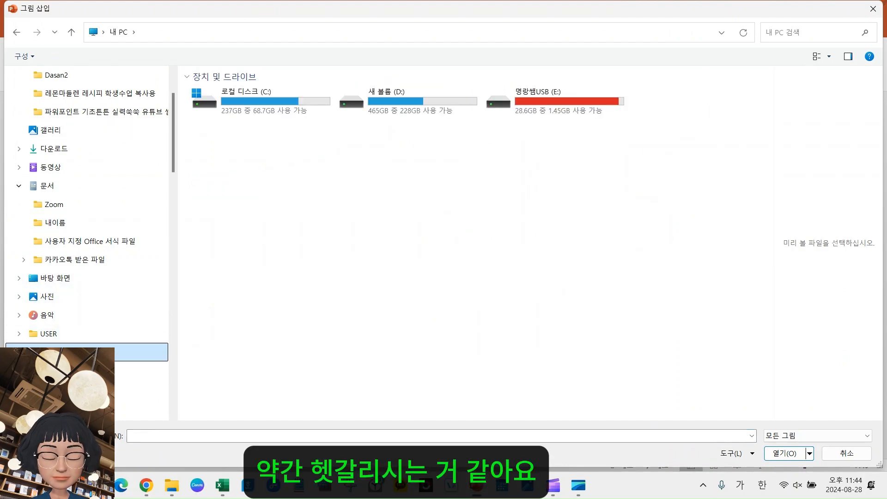
pyautogui.doubleClick(267, 96)
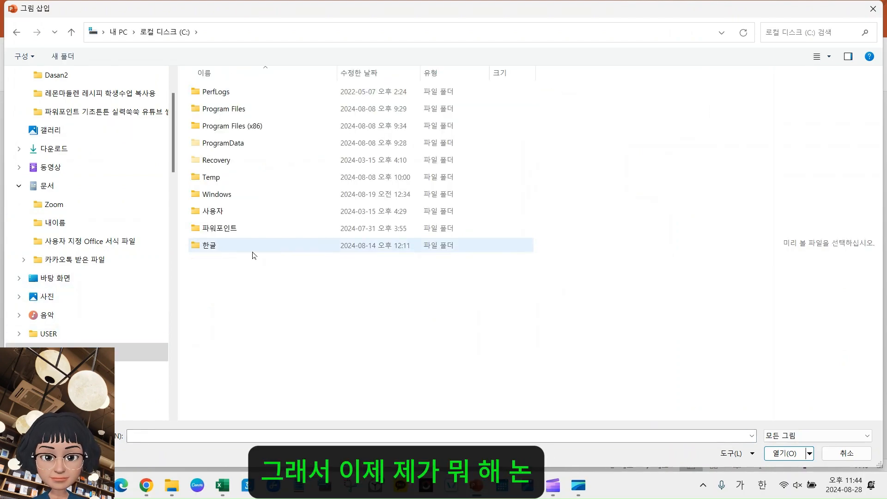
pyautogui.doubleClick(242, 233)
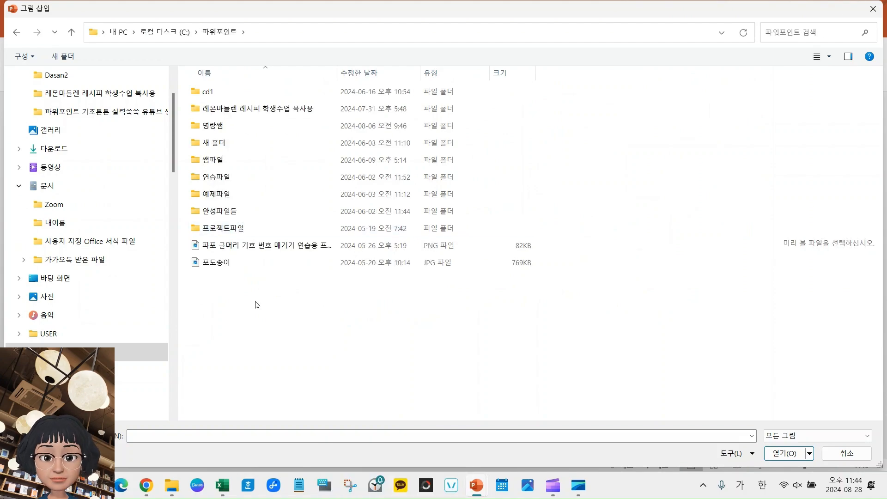
pyautogui.click(253, 110)
pyautogui.doubleClick(253, 110)
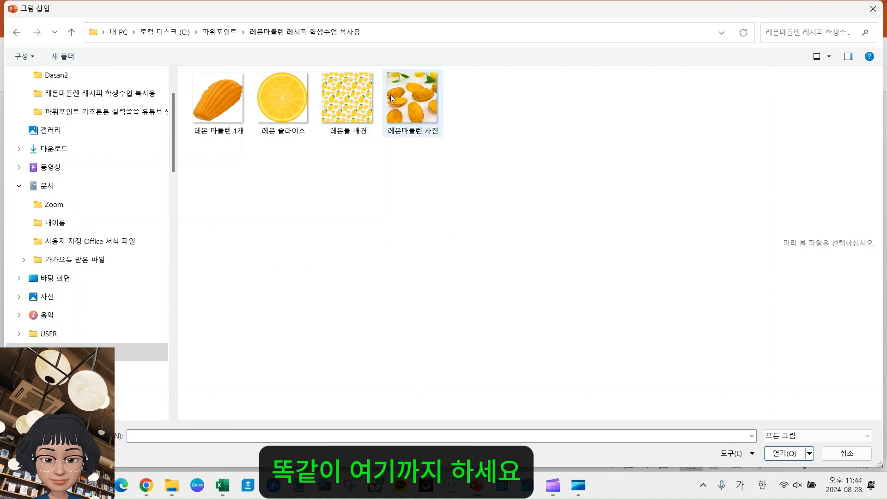
pyautogui.click(422, 114)
pyautogui.click(799, 454)
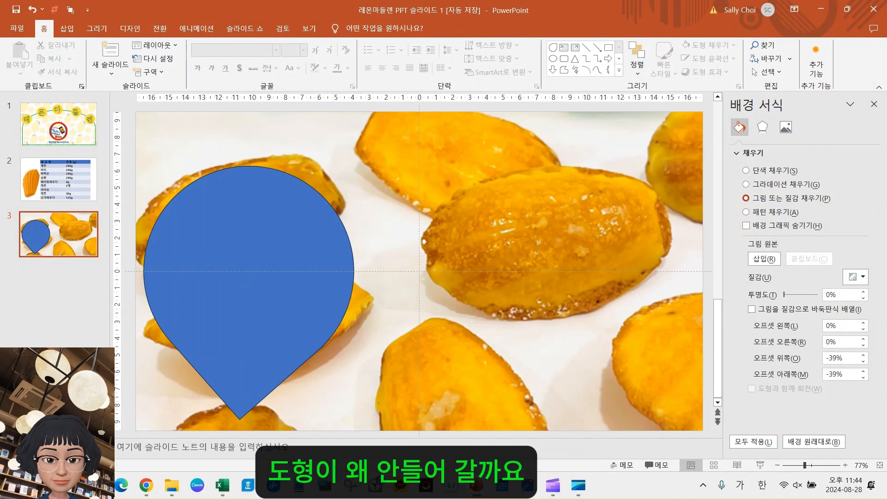
# Close the background formatting options and undo the picture fill on the slide background.
pyautogui.moveTo(727, 95); pyautogui.dragTo(802, 114)
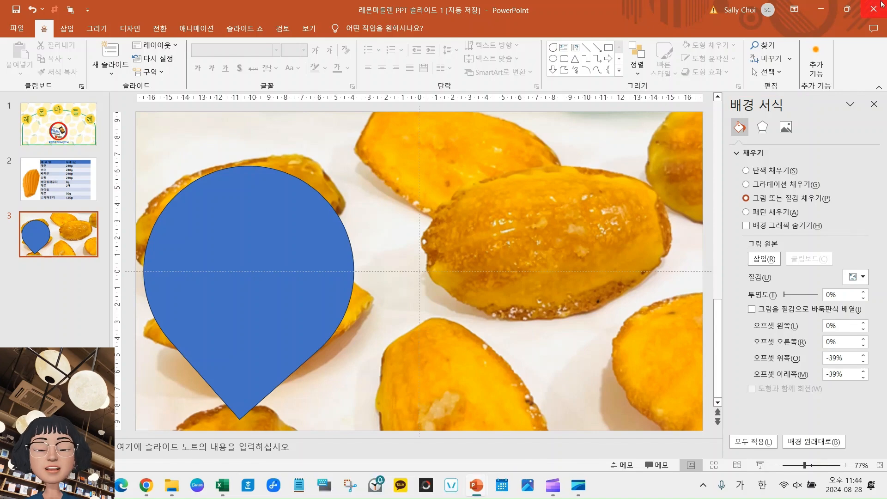
pyautogui.click(882, 106)
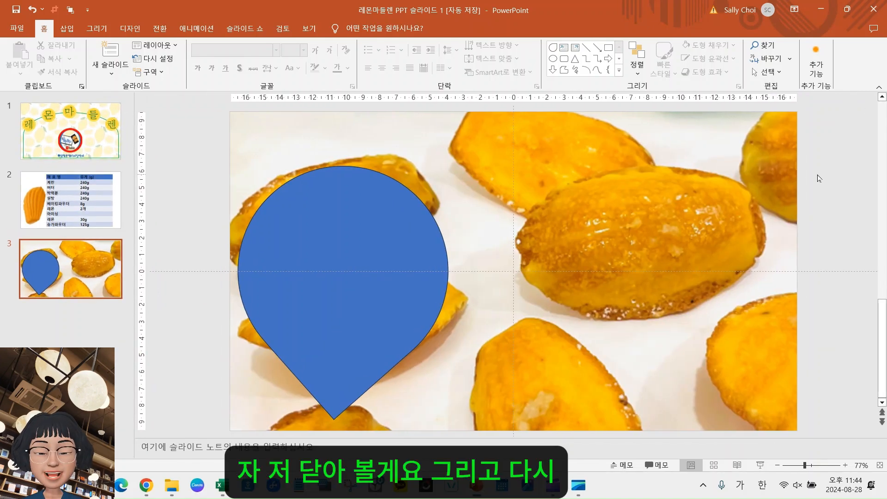
pyautogui.click(747, 178)
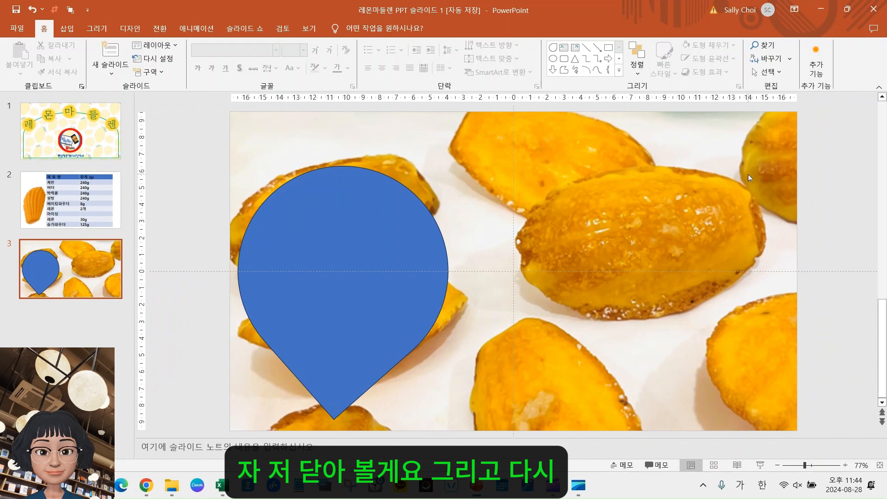
pyautogui.hotkey('ctrl', 'z')
pyautogui.hotkey('ctrl', 'z')
pyautogui.hotkey('ctrl', 'z')
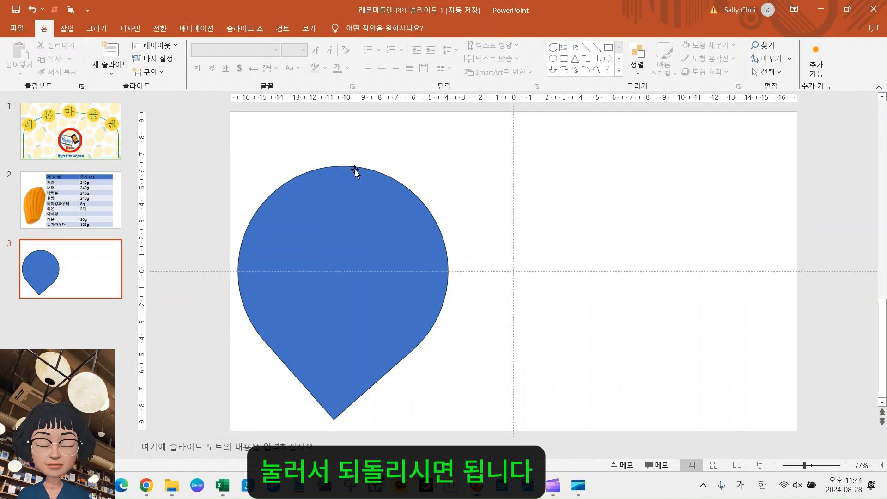
pyautogui.click(340, 223)
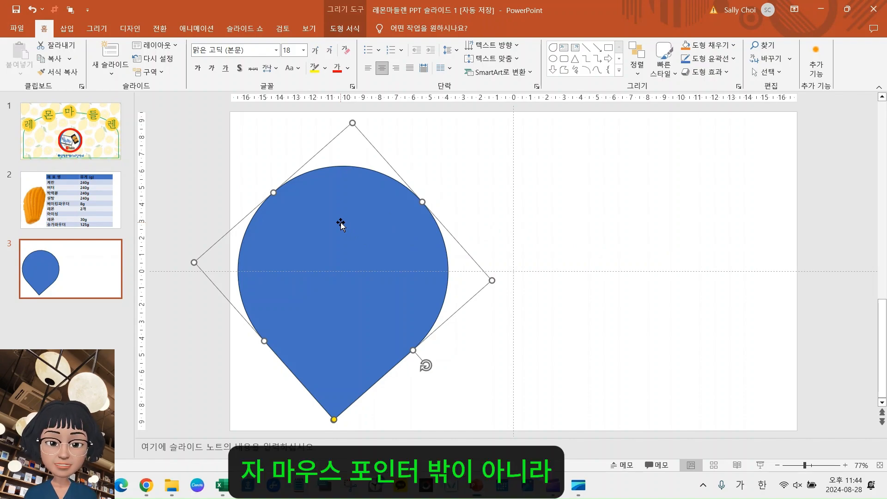
pyautogui.rightClick(367, 259)
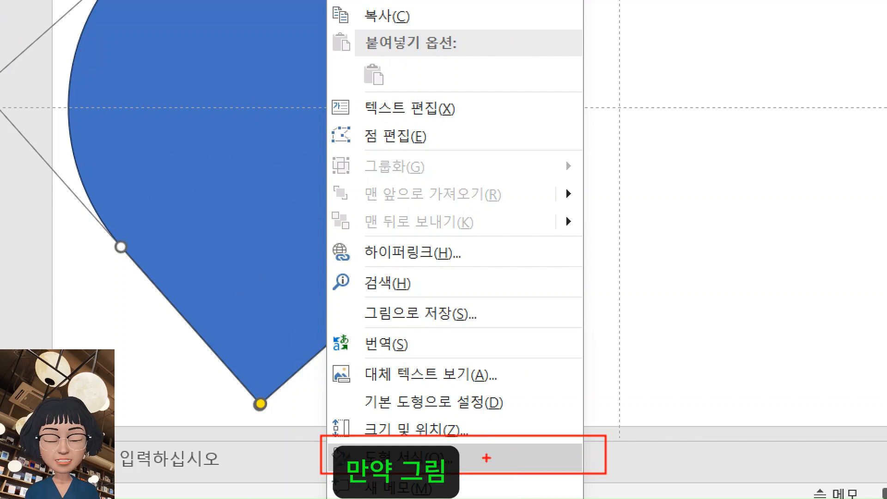
pyautogui.press('Escape')
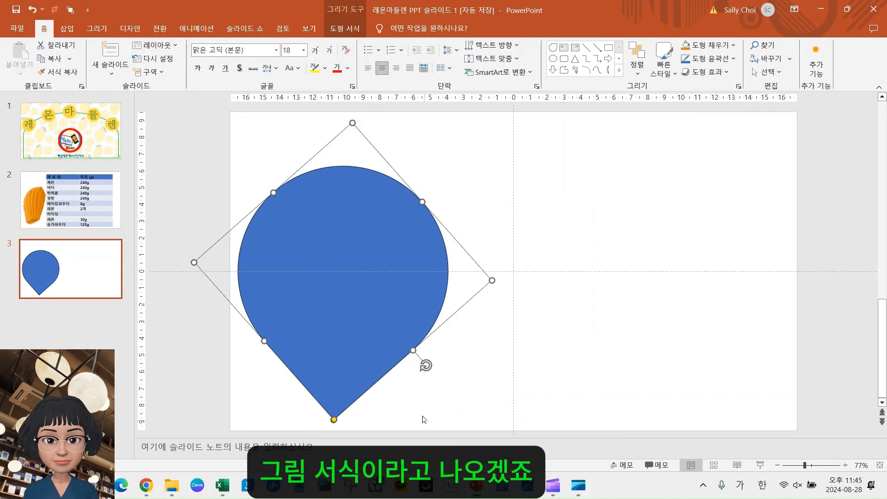
pyautogui.rightClick(363, 303)
pyautogui.click(394, 279)
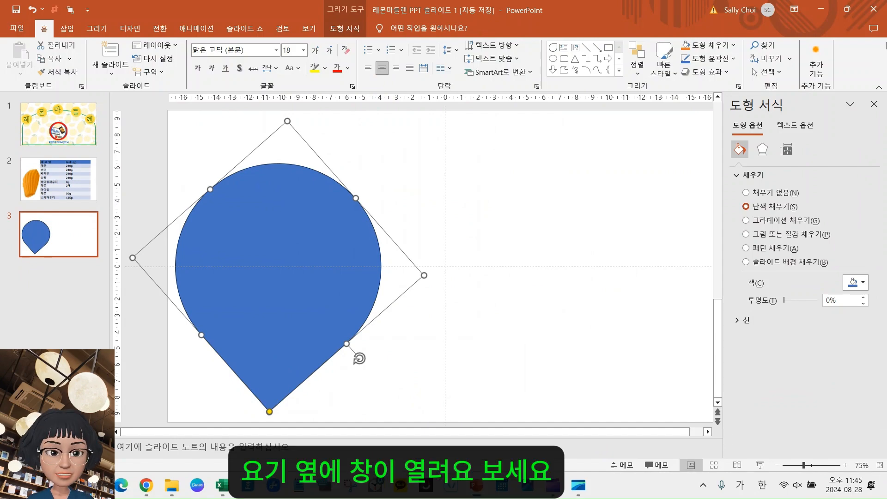
pyautogui.click(874, 104)
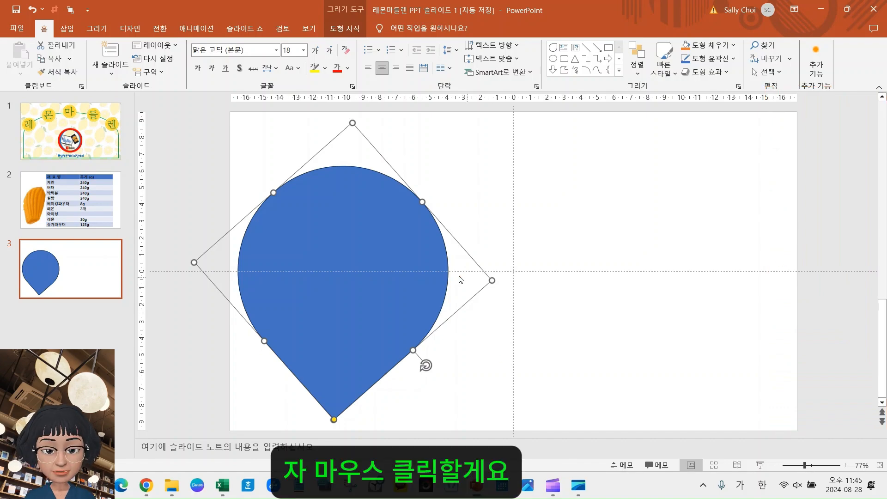
# Open the teardrop's shape formatting and set its outline to no line.
pyautogui.rightClick(350, 275)
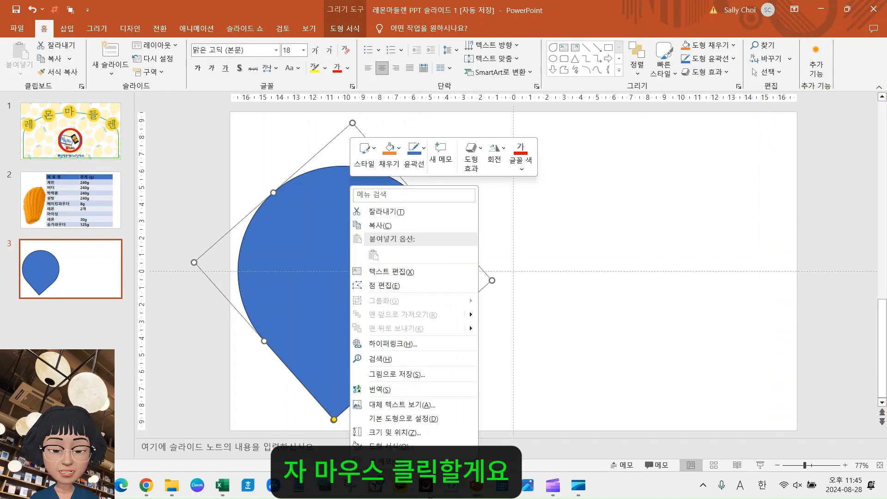
pyautogui.click(402, 446)
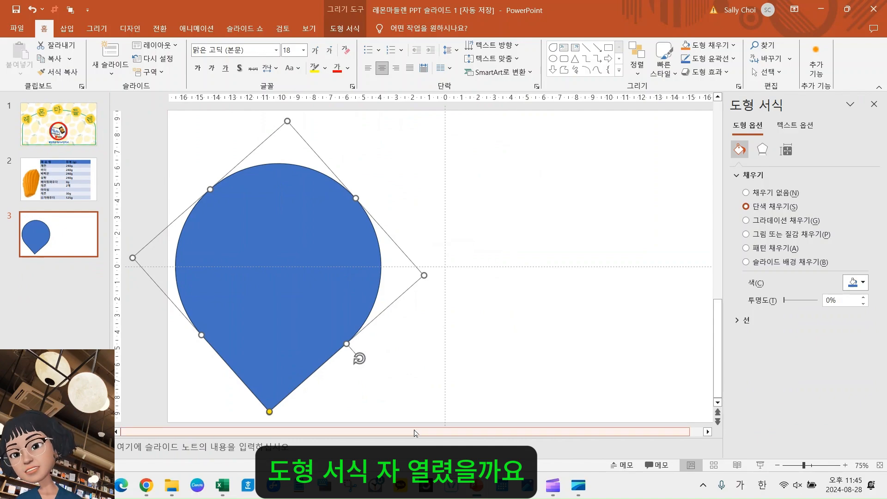
pyautogui.click(749, 322)
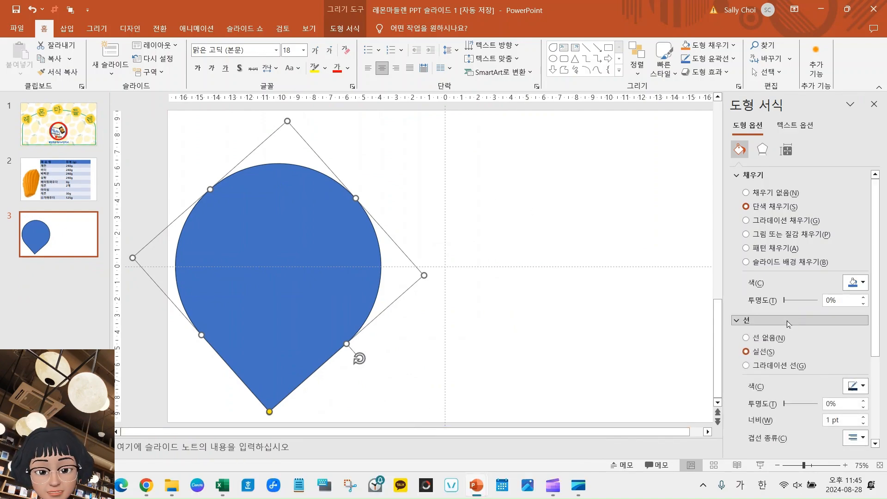
pyautogui.click(767, 339)
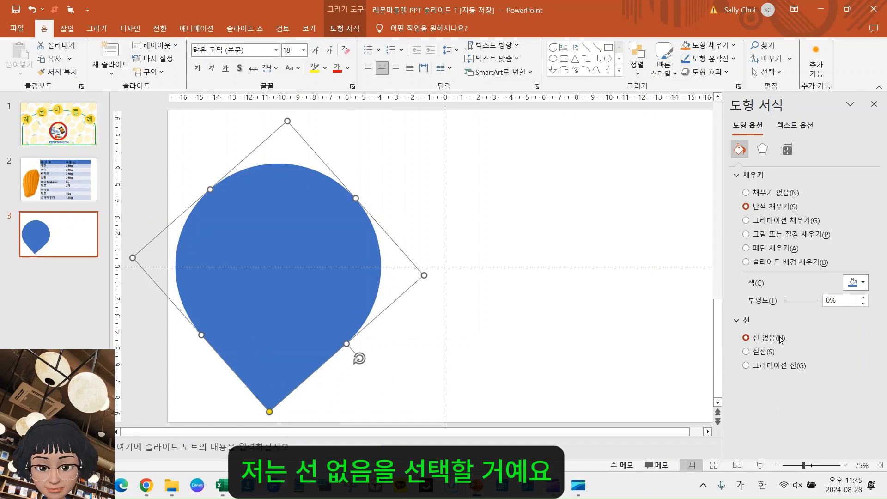
# Set the teardrop's fill to picture or texture and start inserting a picture from a file.
pyautogui.click(764, 236)
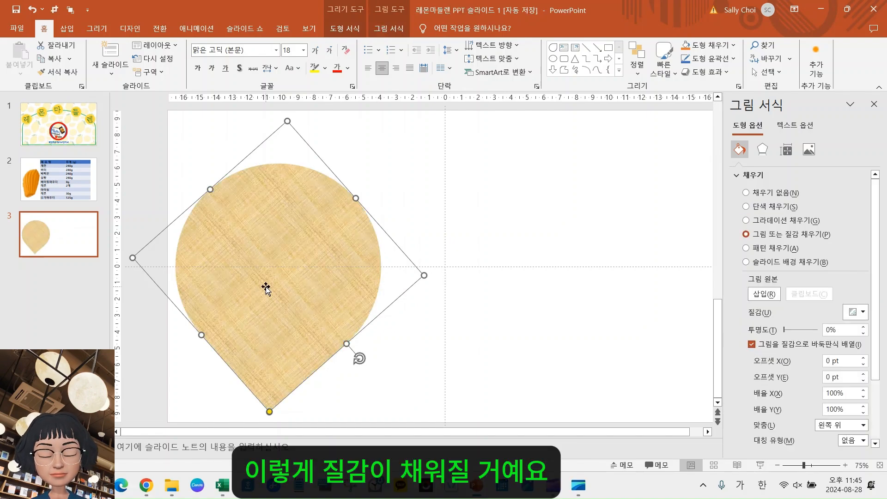
pyautogui.click(763, 294)
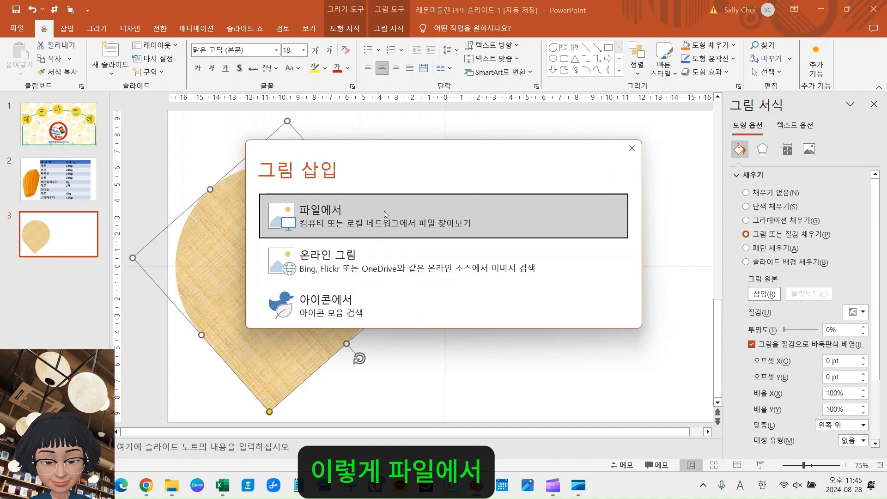
pyautogui.click(402, 212)
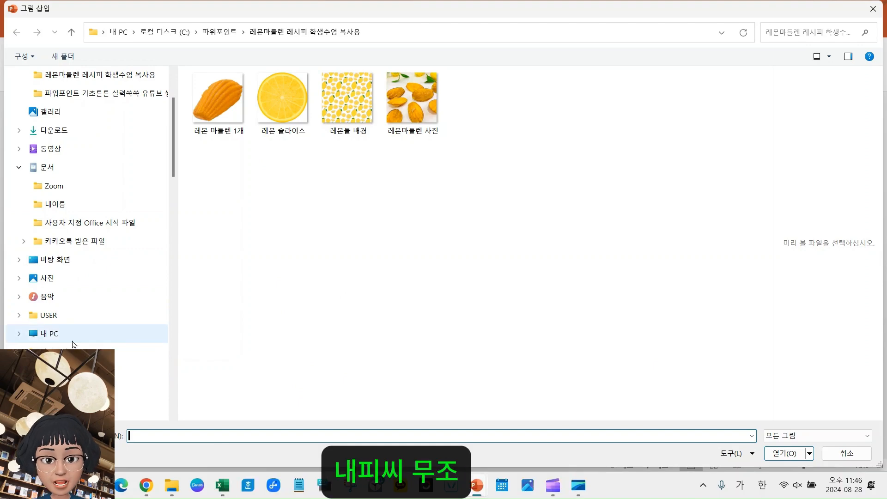
# Browse to the picture folder C:\파워포인트\레몬마들렌 레시피 학생수업 복사용.
pyautogui.click(47, 334)
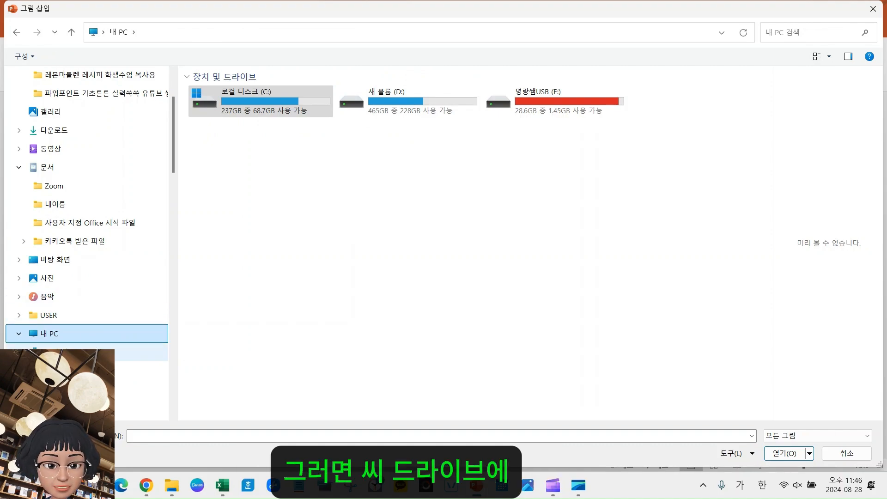
pyautogui.click(92, 352)
pyautogui.doubleClick(217, 228)
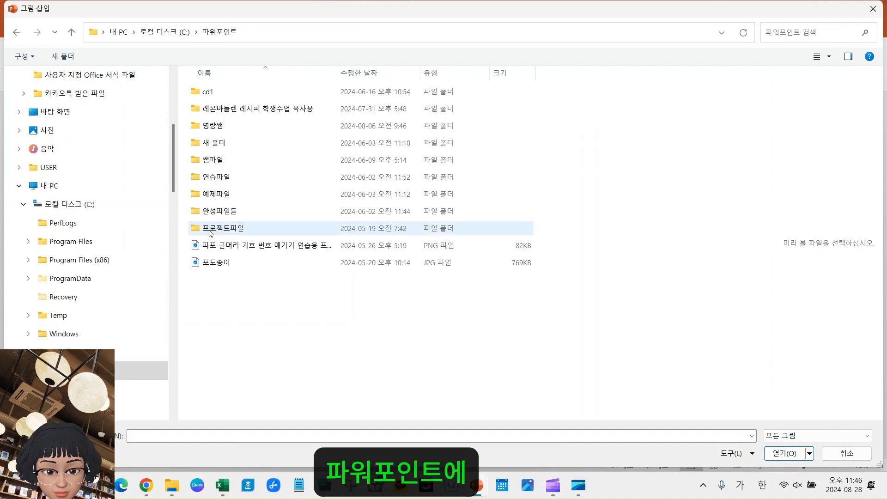
pyautogui.doubleClick(205, 110)
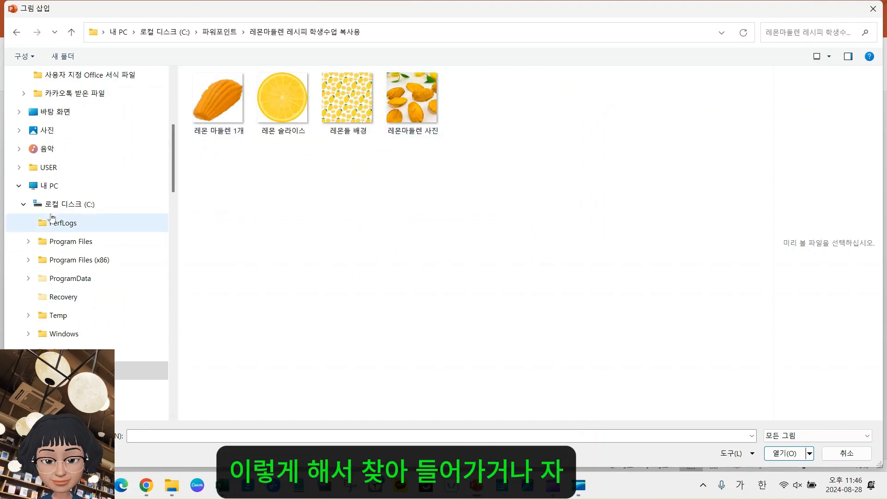
# Fill the teardrop with the picture 레몬마들렌 사진 from the folder D:\내이름\레몬마들렌 레시피 학생수업 복사용.
pyautogui.click(51, 189)
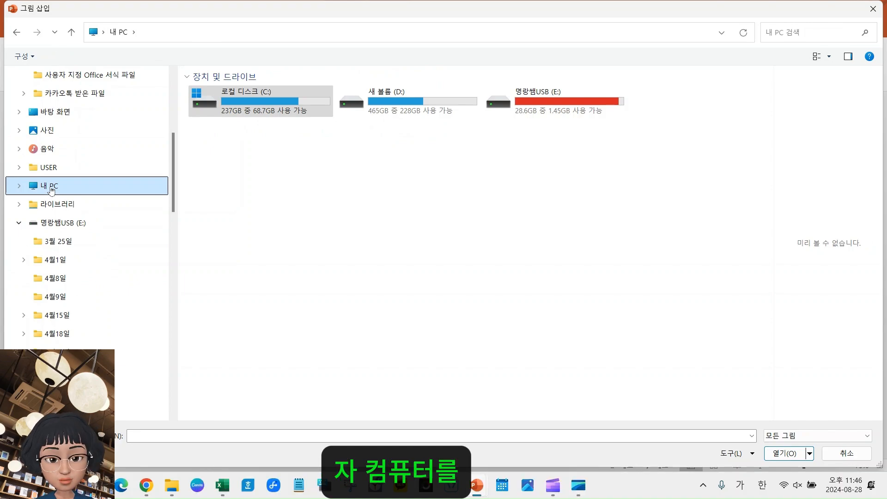
pyautogui.doubleClick(52, 191)
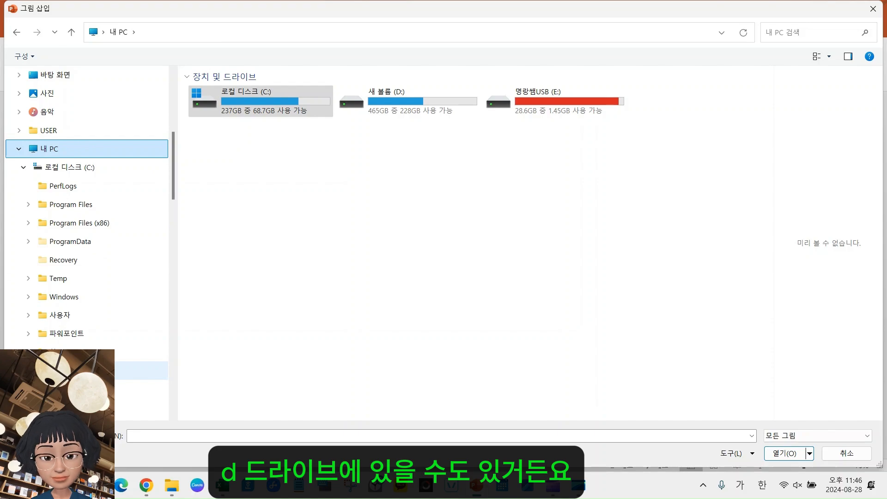
pyautogui.click(65, 371)
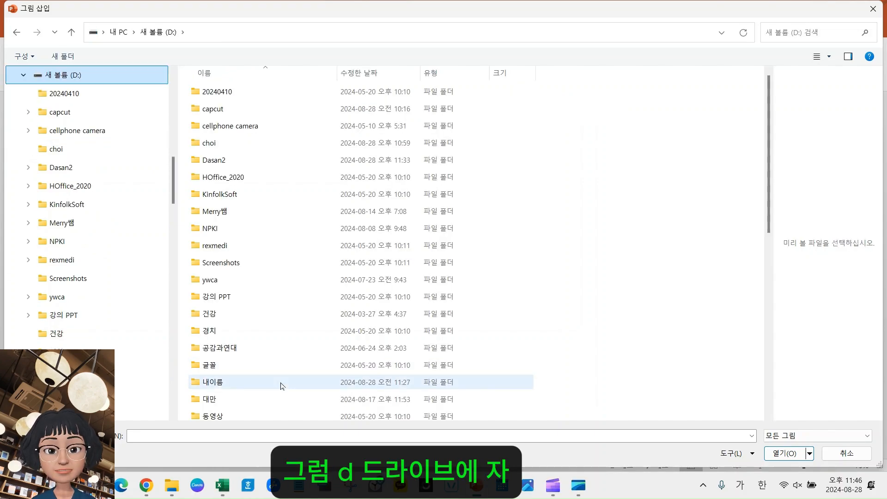
pyautogui.doubleClick(226, 384)
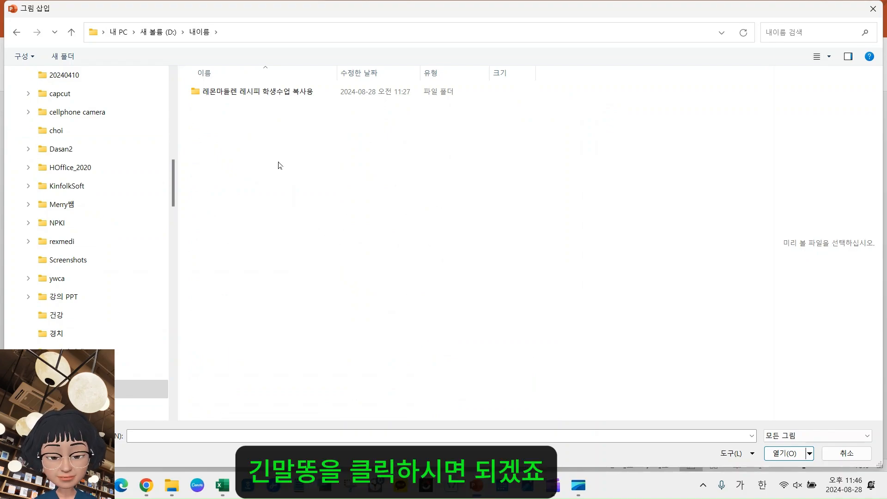
pyautogui.click(247, 93)
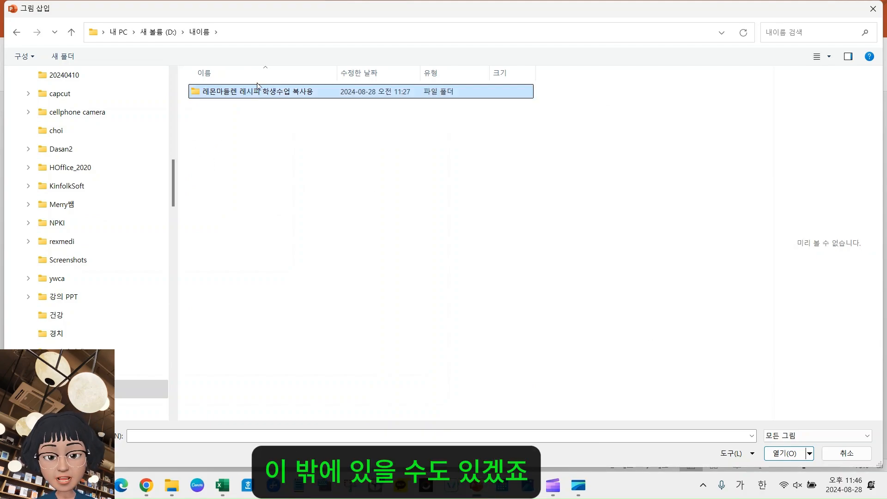
pyautogui.doubleClick(247, 94)
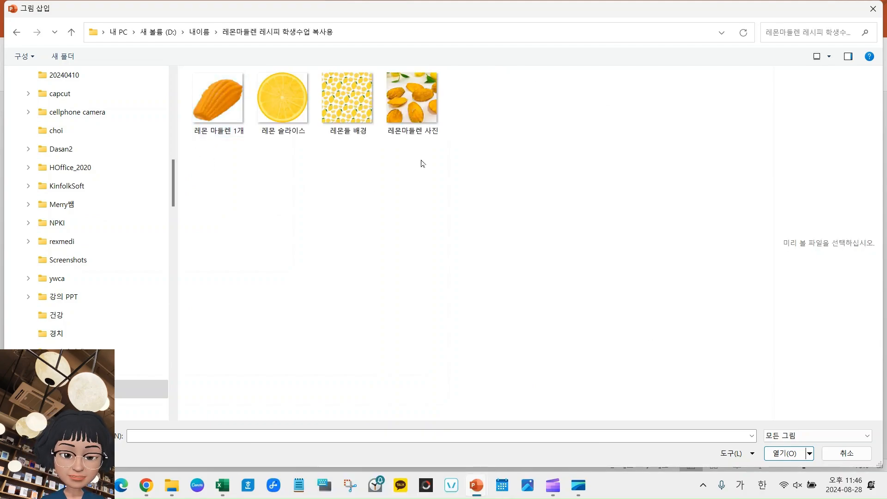
pyautogui.click(414, 95)
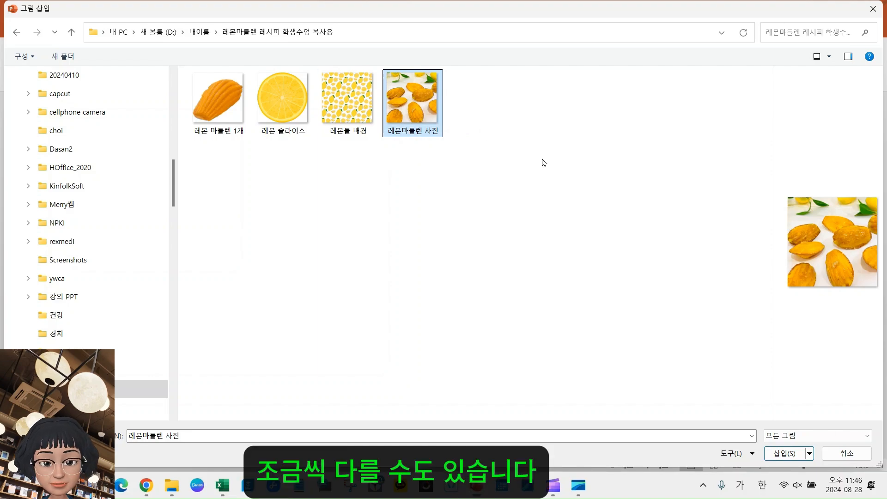
pyautogui.click(786, 455)
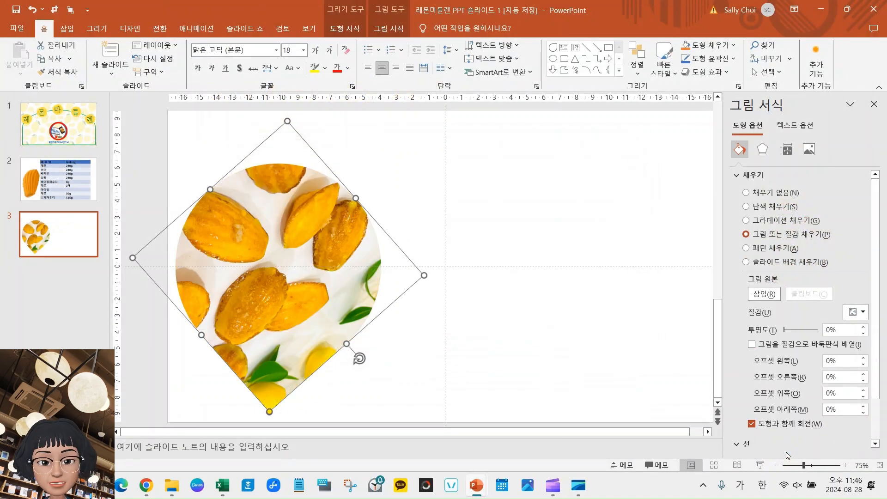
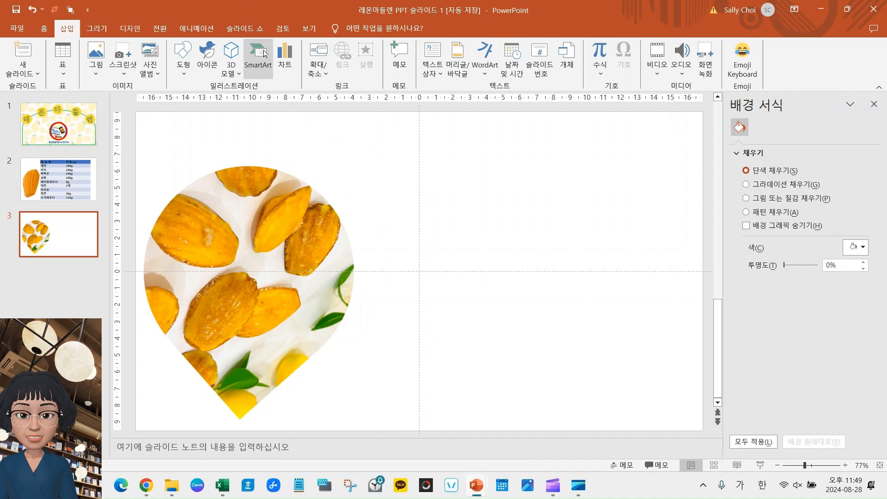
# Insert a SmartArt graphic with the 세로 곡선 목록형 layout from the 목록형 category on slide 3.
pyautogui.click(258, 55)
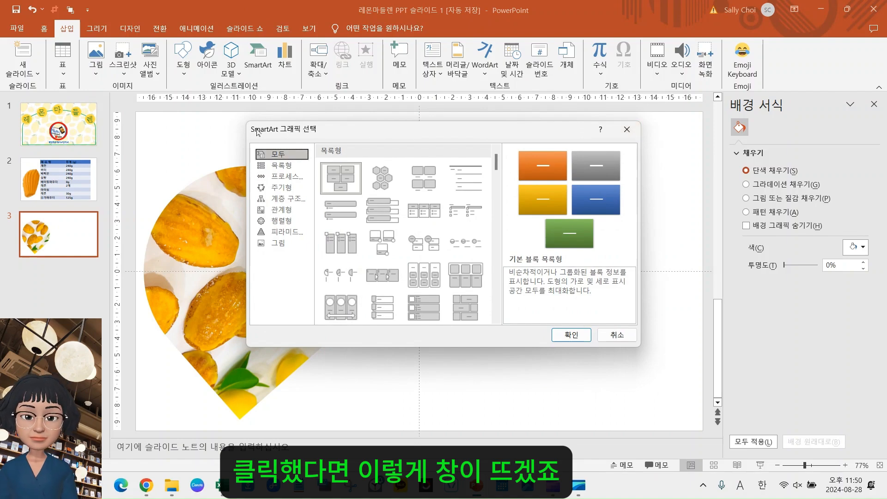
pyautogui.click(287, 167)
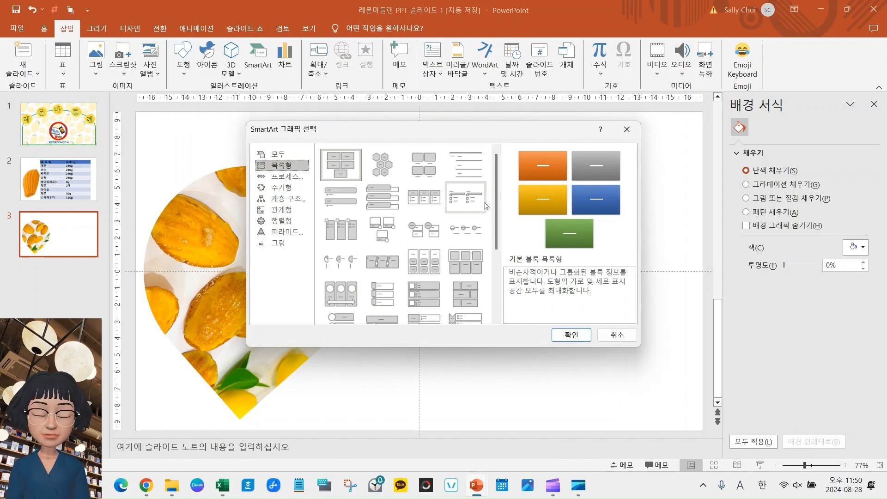
pyautogui.scroll(-3, 430, 207)
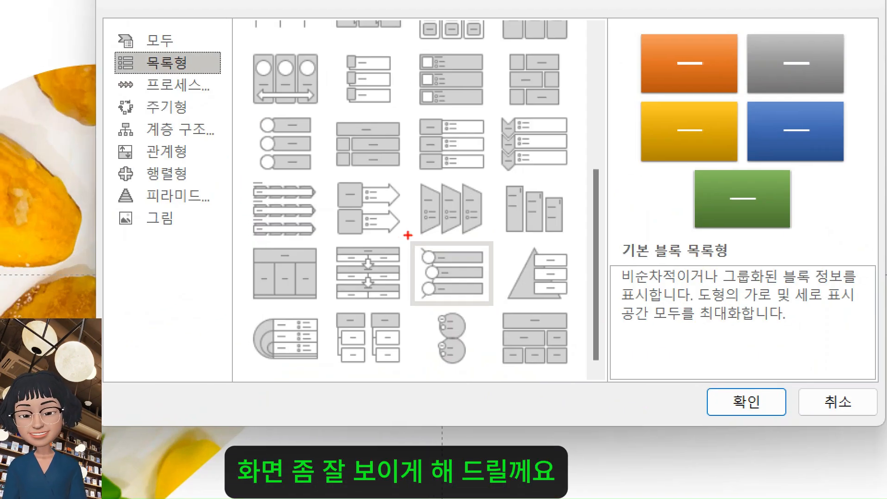
pyautogui.moveTo(401, 251); pyautogui.dragTo(433, 305)
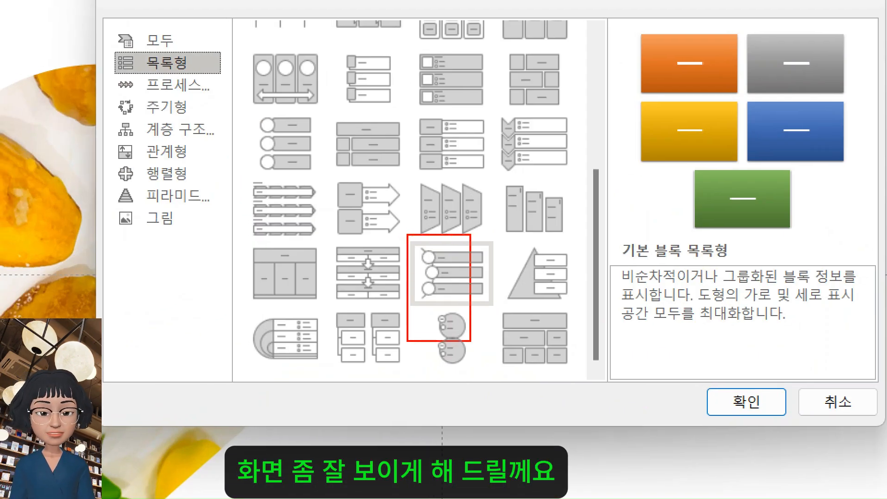
pyautogui.moveTo(471, 342); pyautogui.dragTo(511, 308)
pyautogui.moveTo(692, 366); pyautogui.dragTo(791, 426)
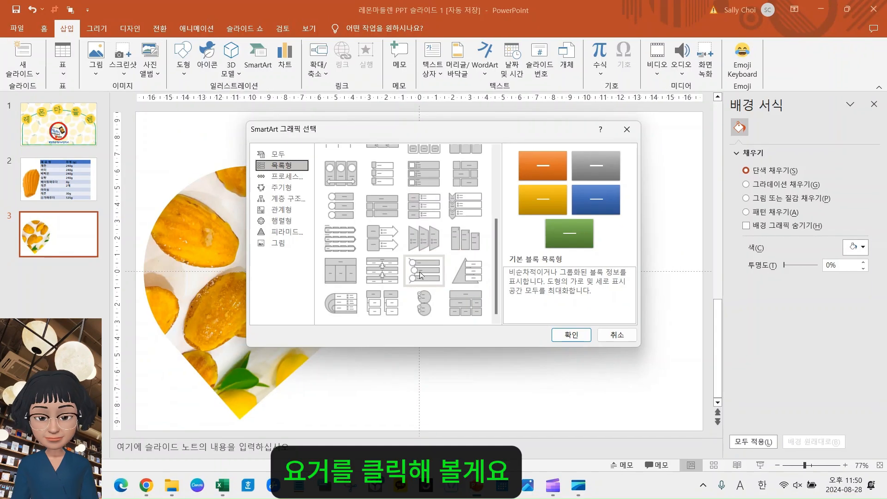
pyautogui.click(420, 275)
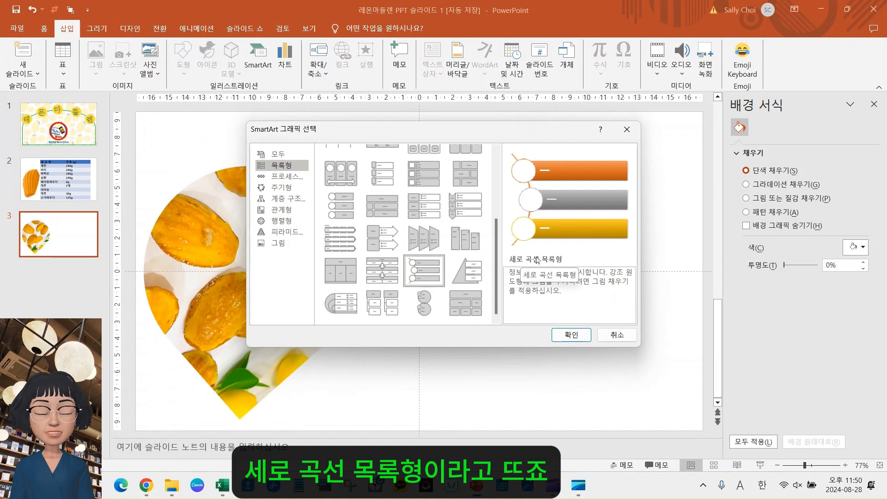
pyautogui.click(567, 336)
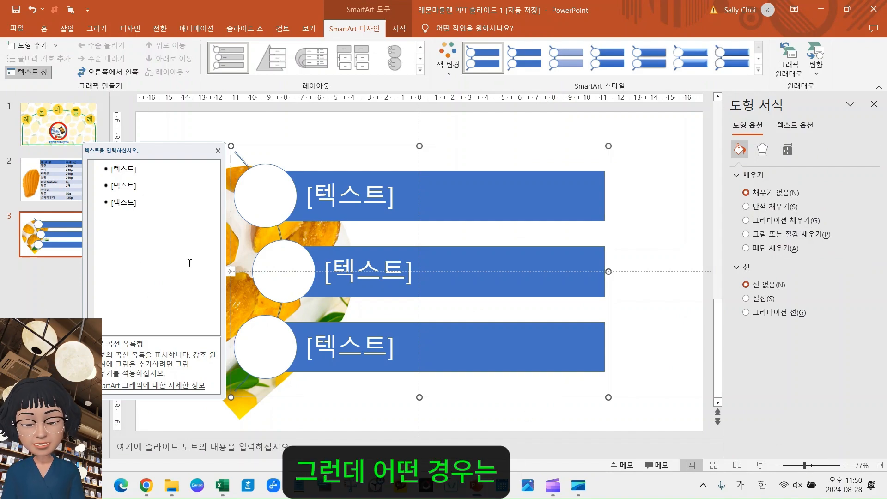
# Hide and reopen the SmartArt's text entry window, and place the cursor in its first bullet.
pyautogui.click(218, 150)
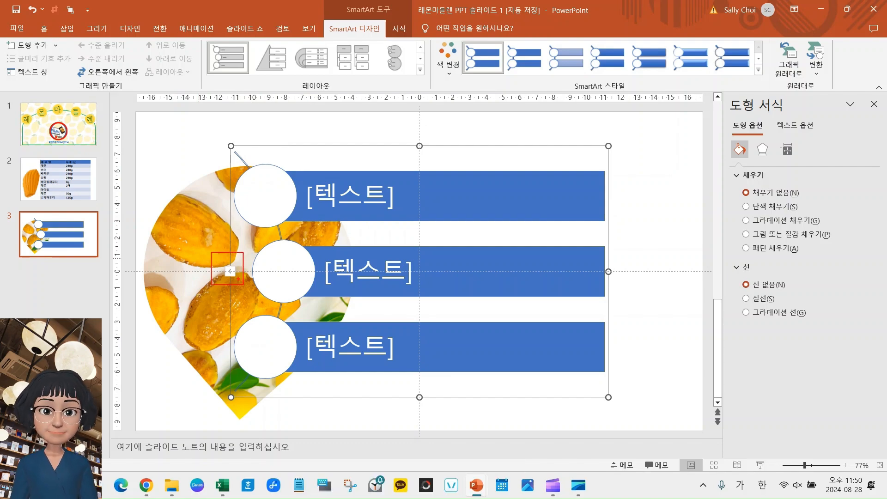
pyautogui.click(230, 272)
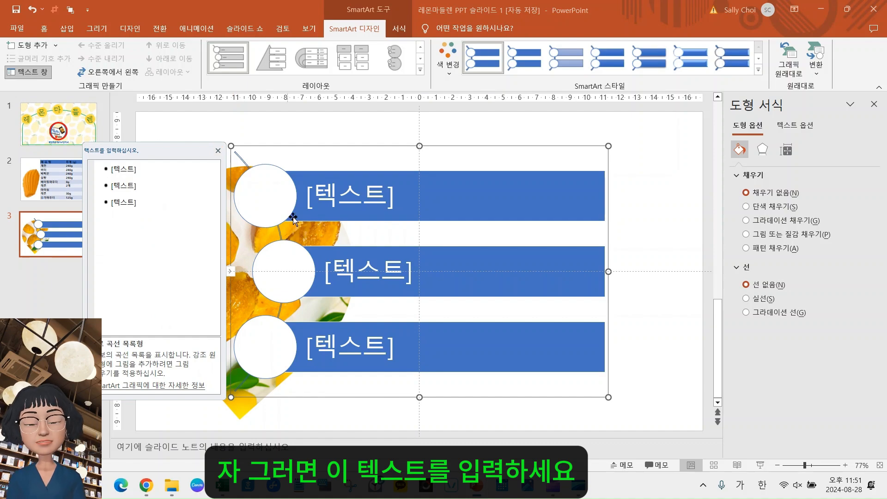
pyautogui.click(347, 205)
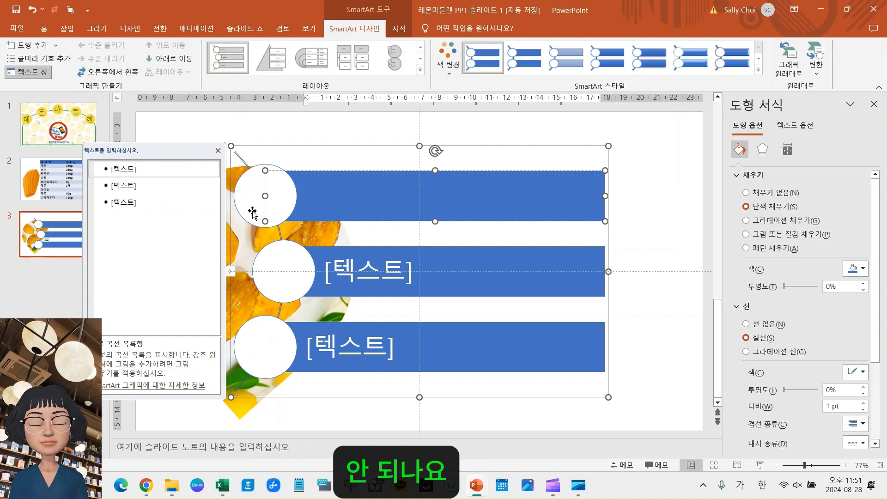
pyautogui.click(131, 168)
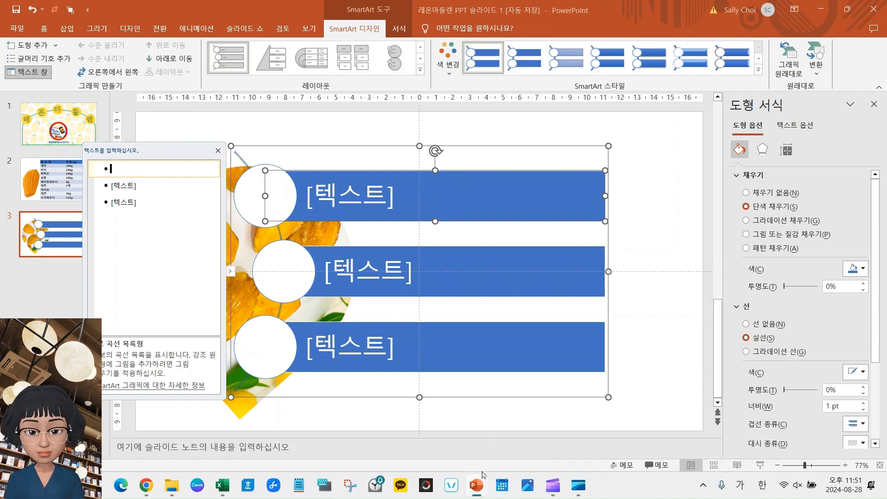
# Switch to the presentation 레몬마들렌 PPT 슬라이드 1-2 and copy all four recipe lines from the SmartArt on slide 8.
pyautogui.moveTo(476, 478)
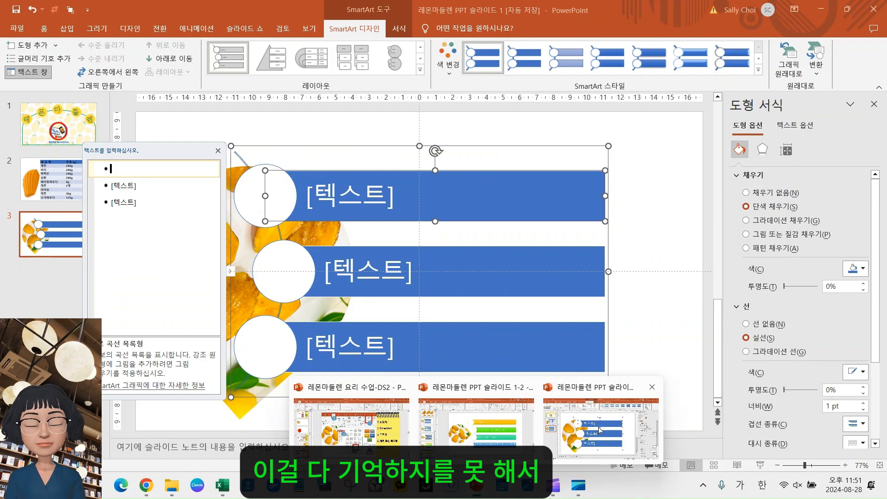
pyautogui.click(481, 423)
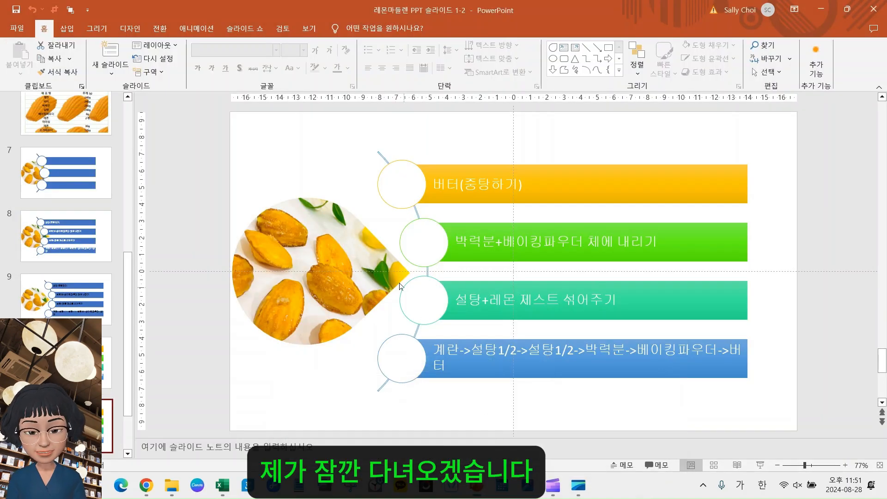
pyautogui.click(72, 238)
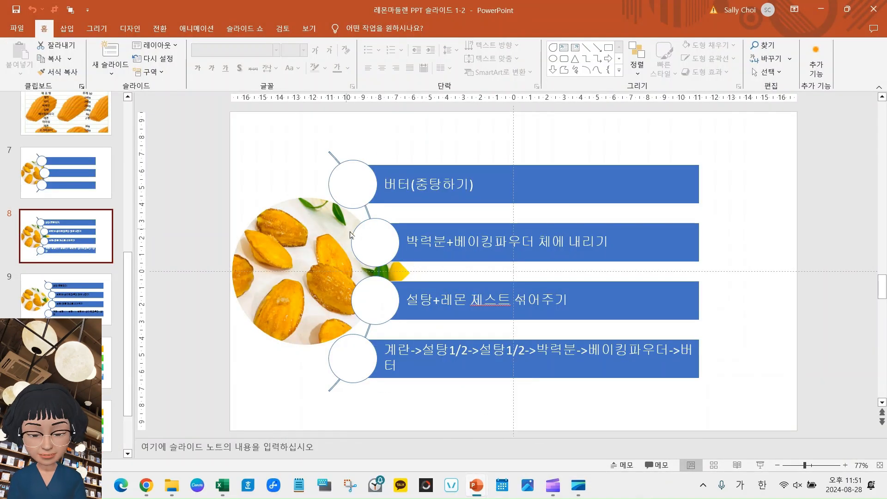
pyautogui.click(351, 236)
pyautogui.moveTo(206, 165); pyautogui.dragTo(317, 271)
pyautogui.hotkey('ctrl', 'c')
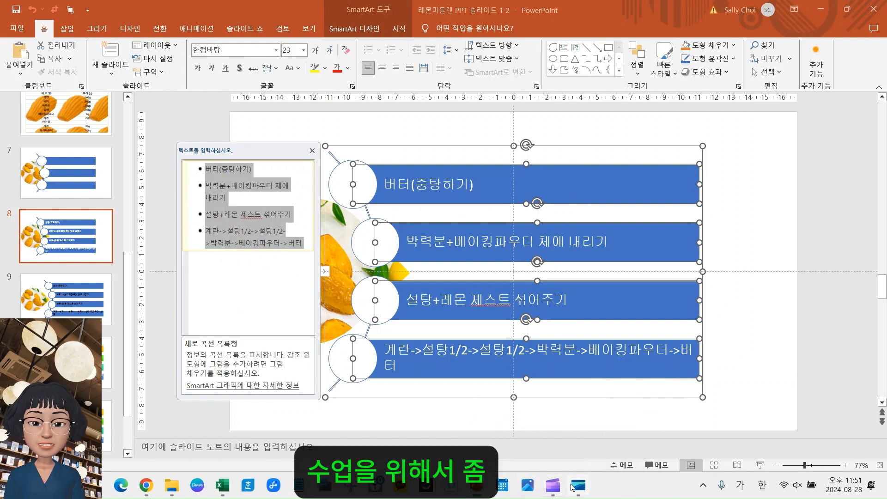
# Return to the presentation 레몬마들렌 PPT 슬라이드 1 and paste the copied recipe lines into the SmartArt's first bullet.
pyautogui.moveTo(474, 486)
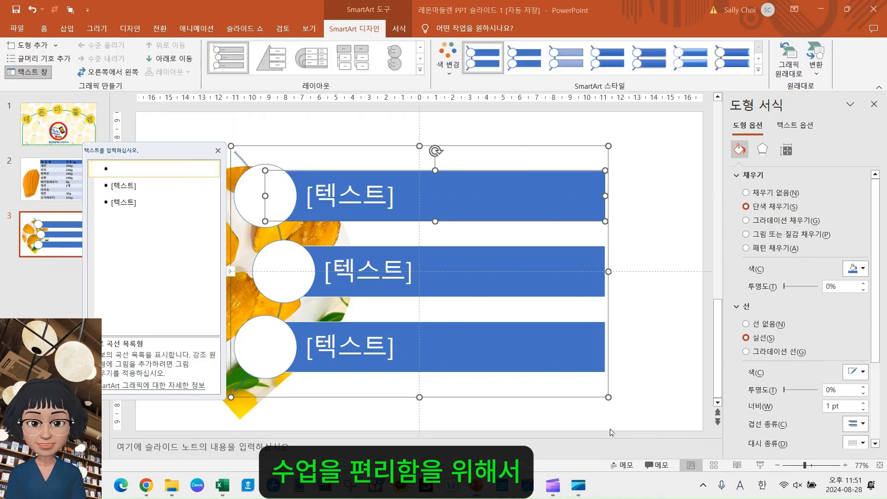
pyautogui.click(607, 432)
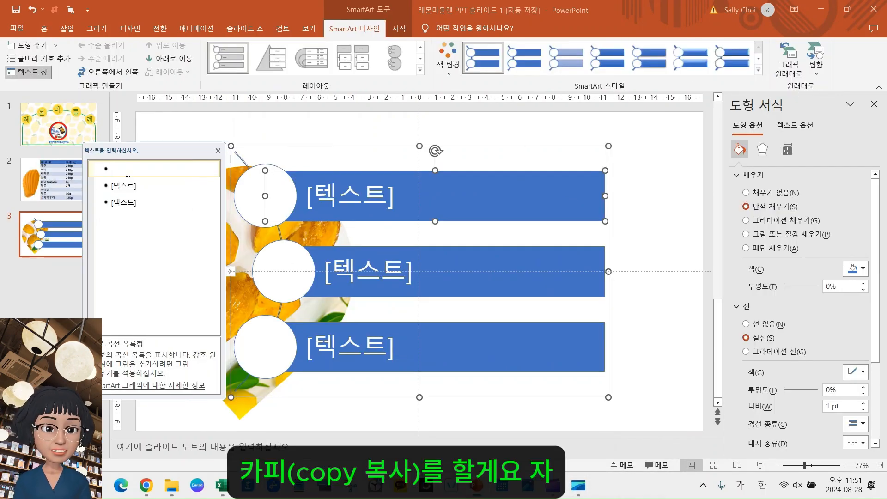
pyautogui.hotkey('ctrl', 'v')
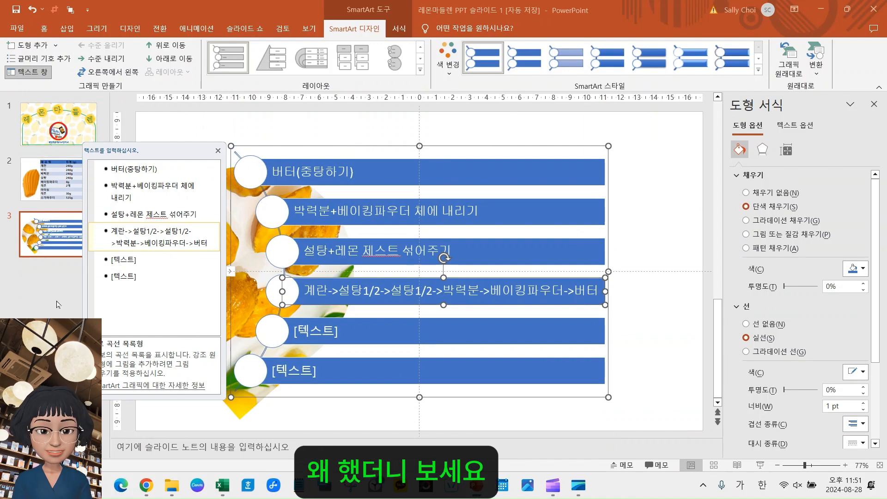
# Remove the last empty [텍스트] bullet below the pasted recipe lines in the SmartArt's text list.
pyautogui.click(135, 264)
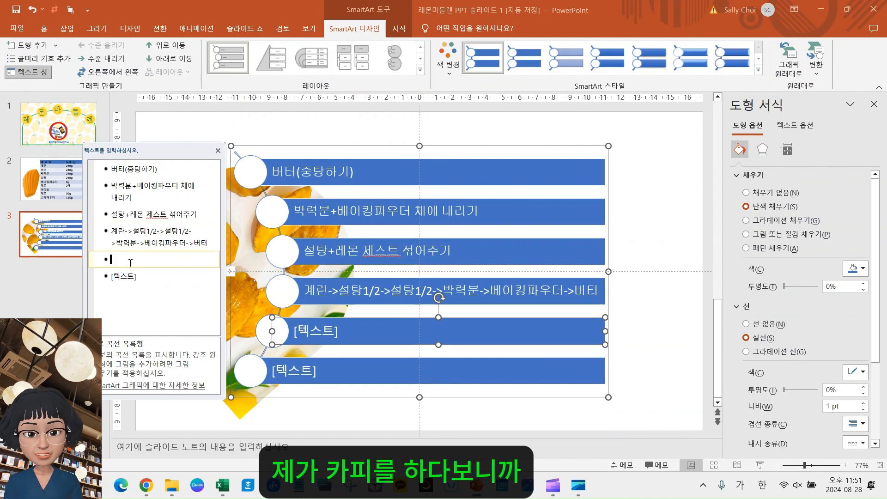
pyautogui.click(133, 279)
pyautogui.click(126, 255)
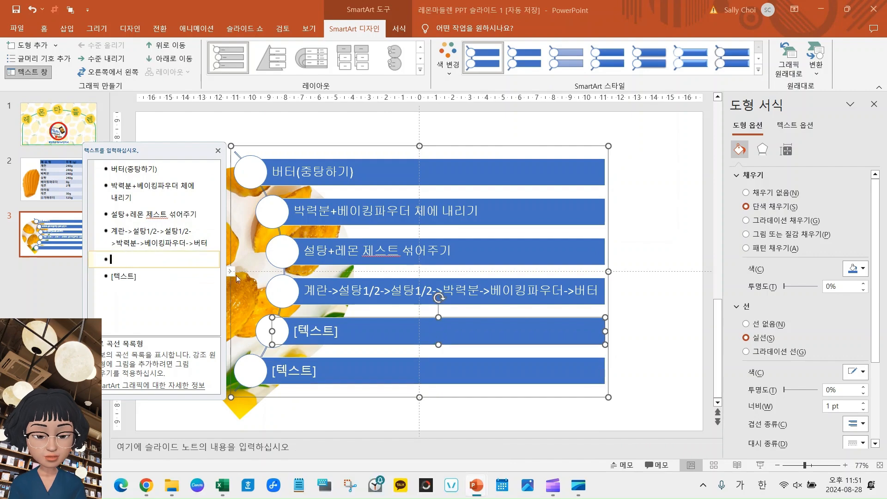
pyautogui.click(147, 282)
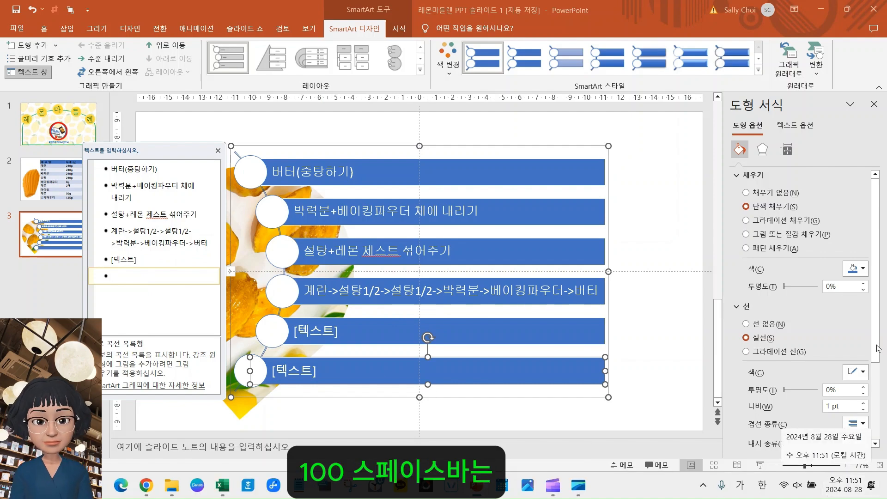
pyautogui.click(325, 489)
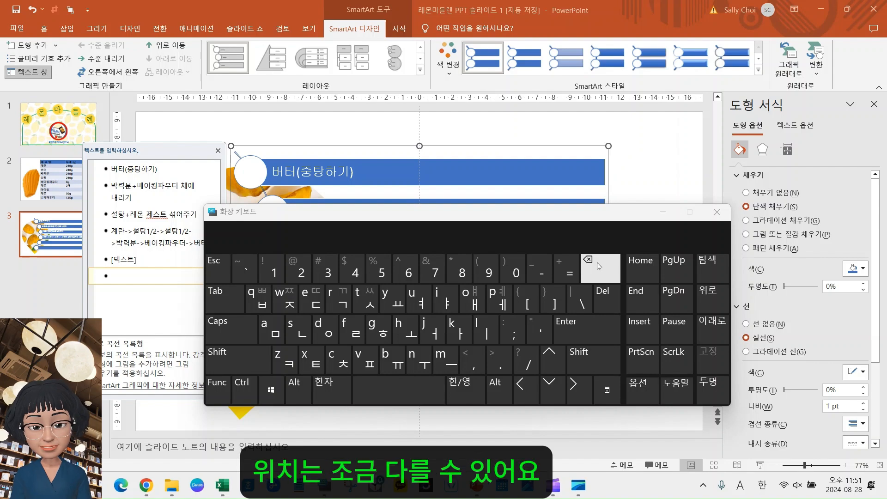
pyautogui.click(717, 211)
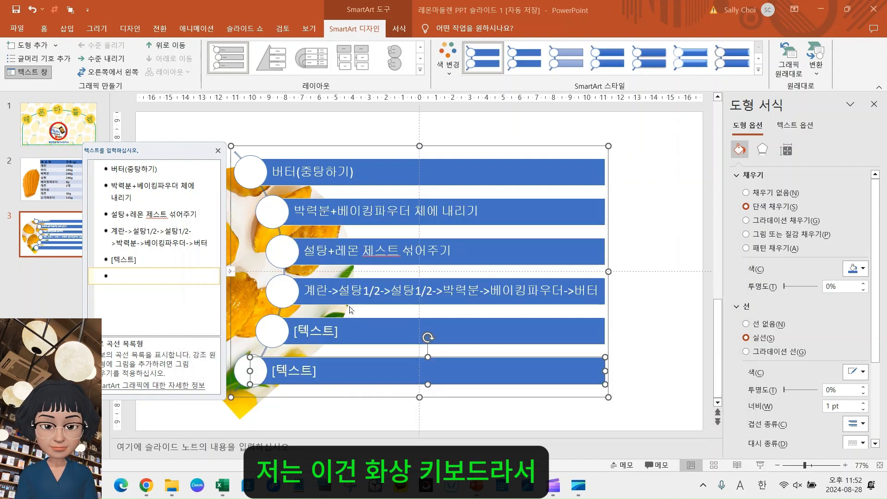
pyautogui.click(132, 283)
pyautogui.press('BackSpace')
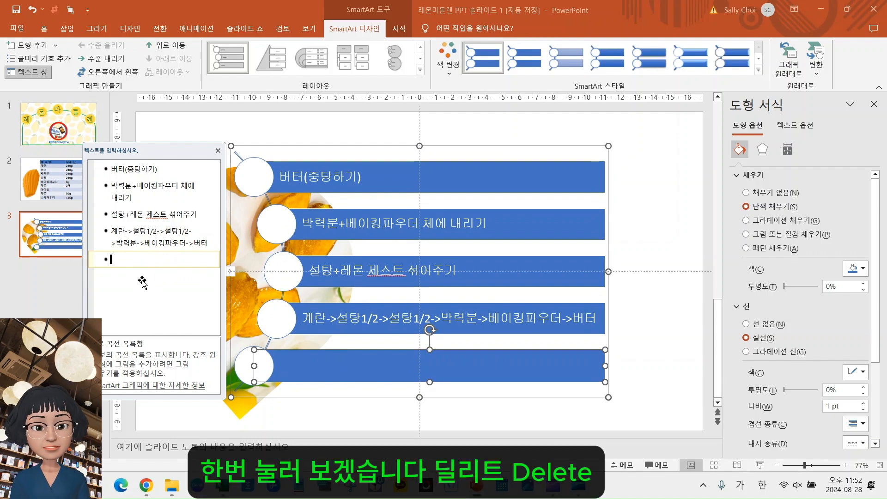
pyautogui.click(325, 486)
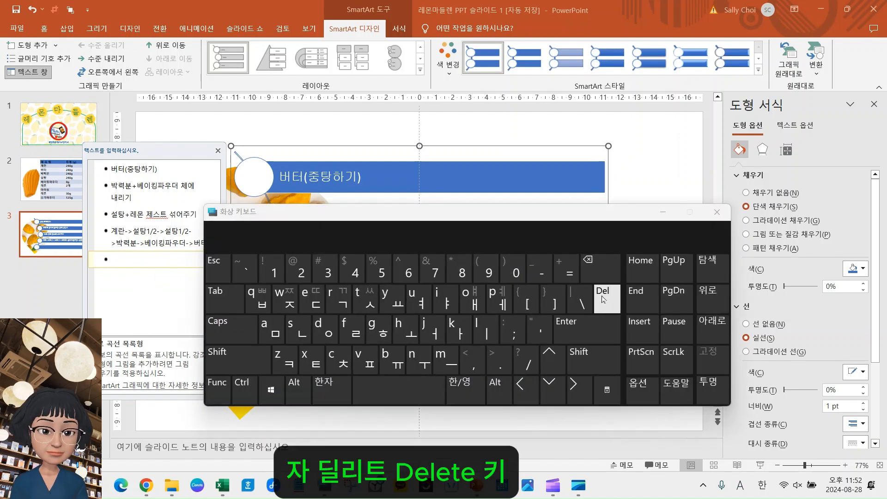
pyautogui.click(717, 212)
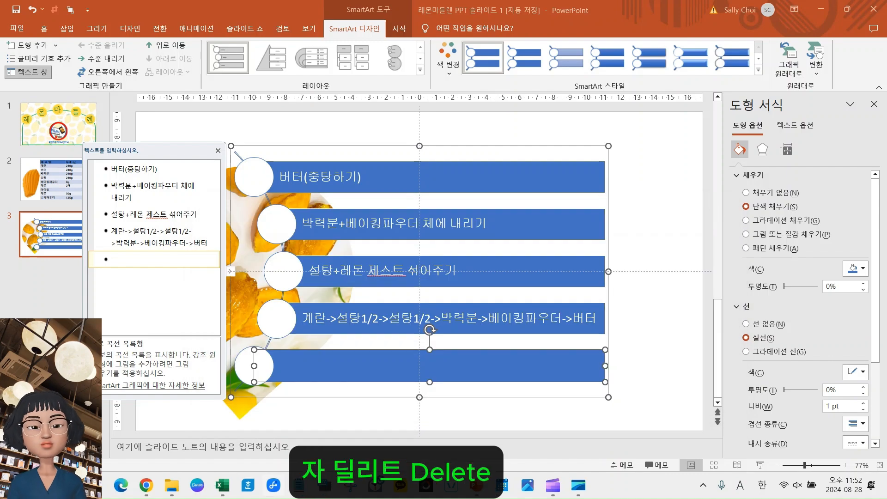
# Remove the empty fifth bullet below the recipe lines in the SmartArt's text list.
pyautogui.moveTo(175, 485)
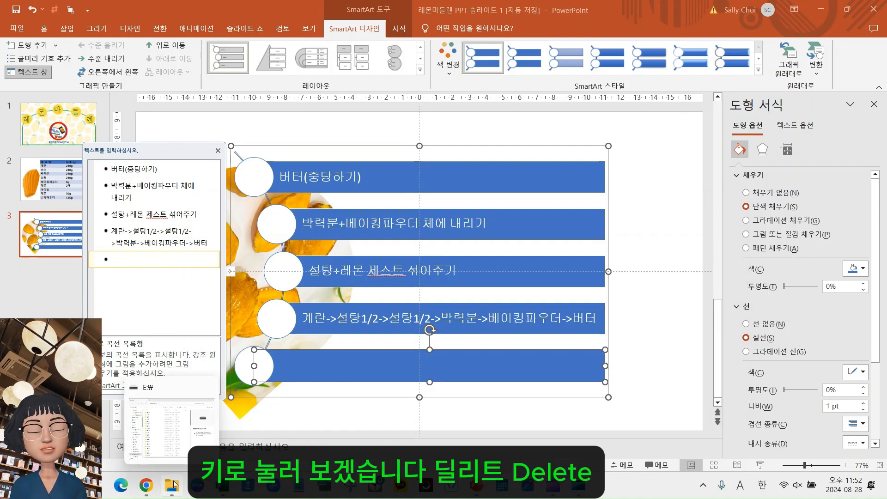
pyautogui.click(138, 262)
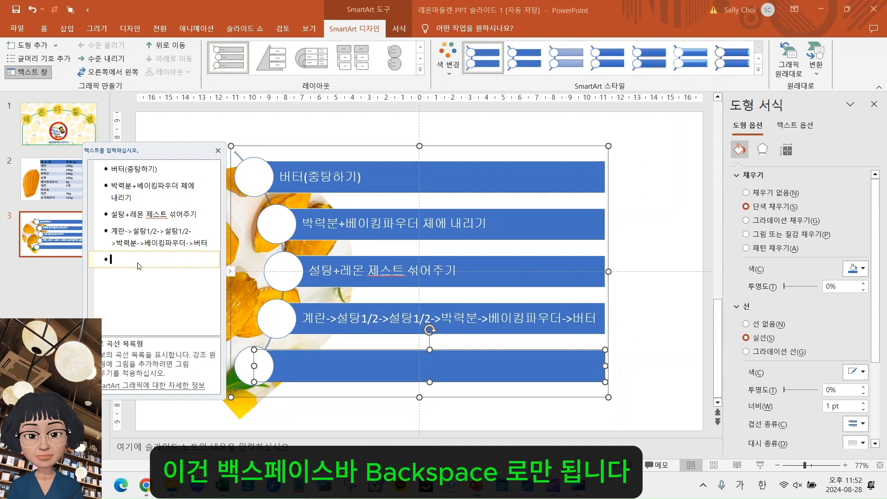
pyautogui.press('BackSpace')
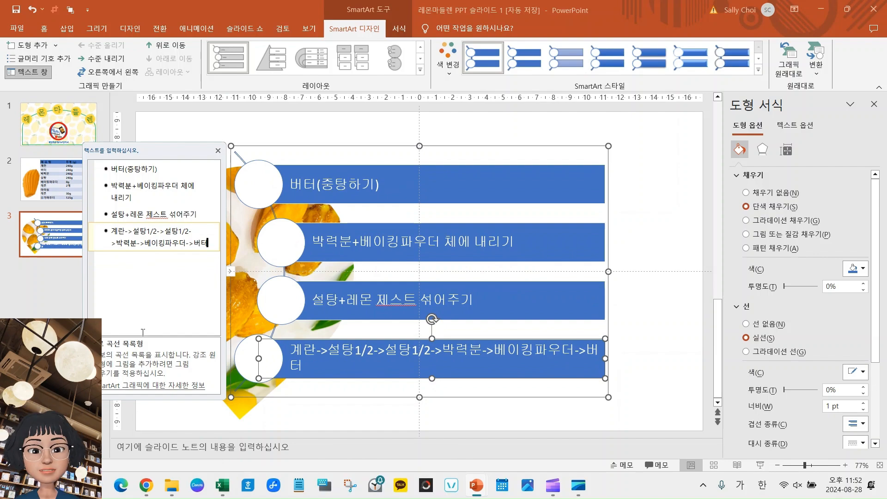
# Add an empty bullet below the fourth recipe line, and remove it again from the end of that line.
pyautogui.press('Return')
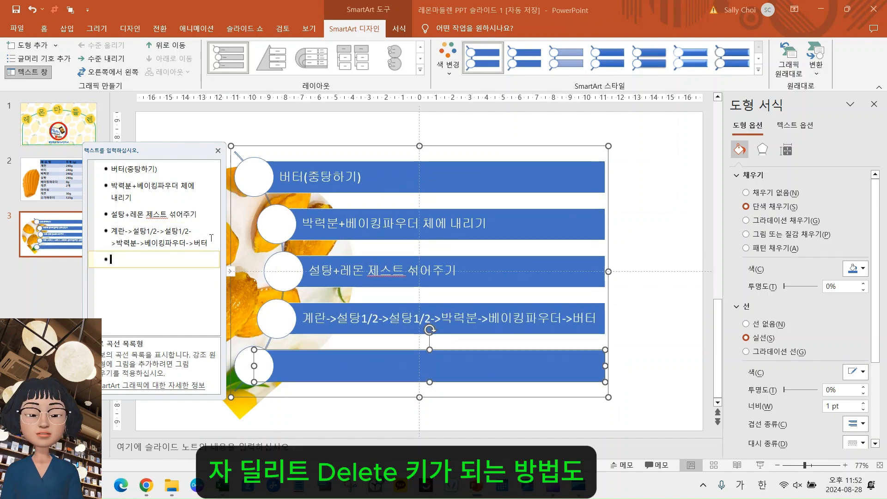
pyautogui.click(211, 238)
pyautogui.click(214, 287)
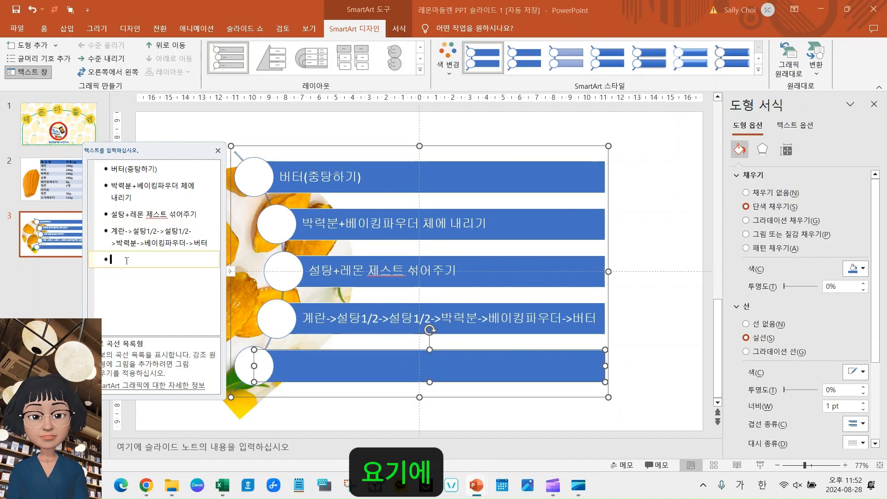
pyautogui.click(207, 242)
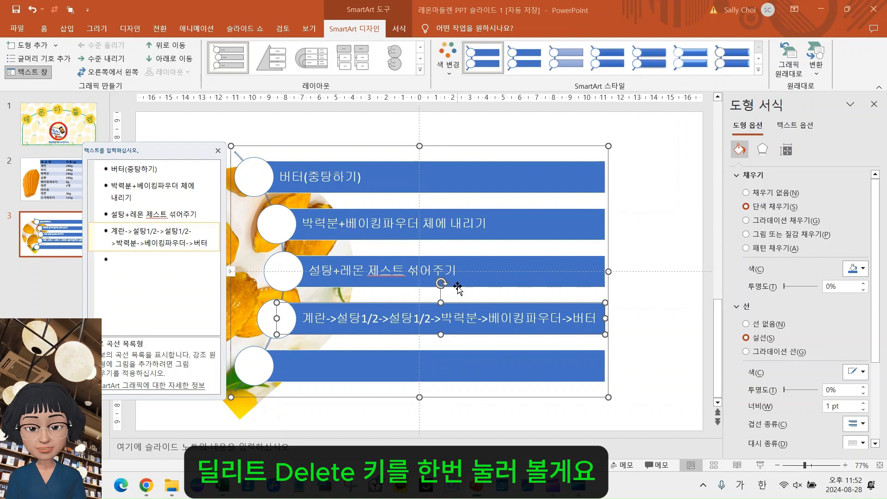
pyautogui.press('Delete')
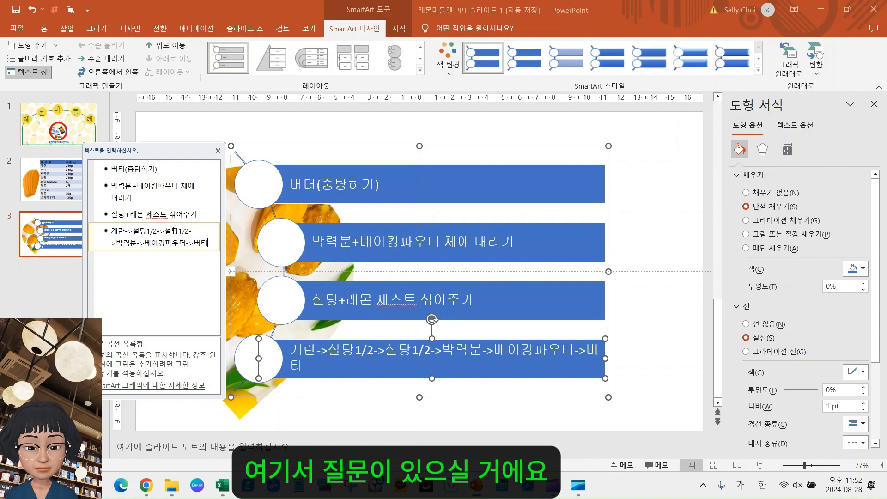
# Delete the whole fourth recipe line, which starts with 계란, from the SmartArt's text list.
pyautogui.moveTo(219, 243); pyautogui.dragTo(89, 233)
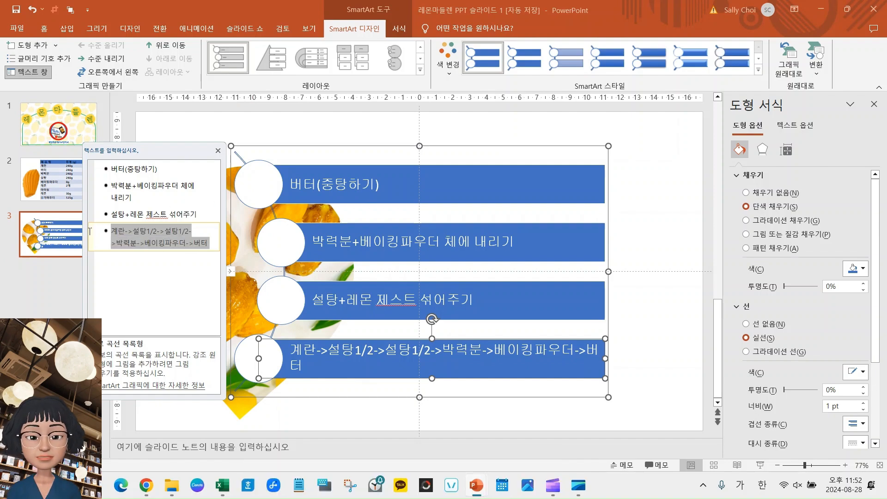
pyautogui.press('Delete')
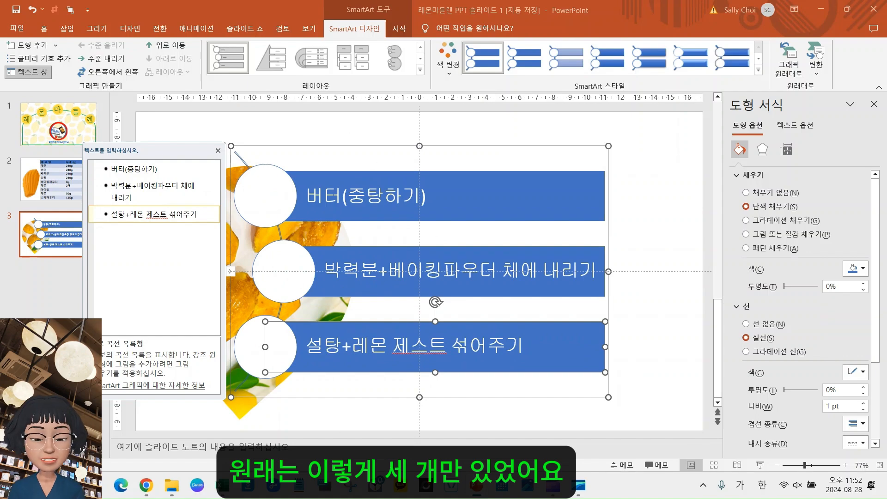
pyautogui.click(657, 241)
pyautogui.click(255, 255)
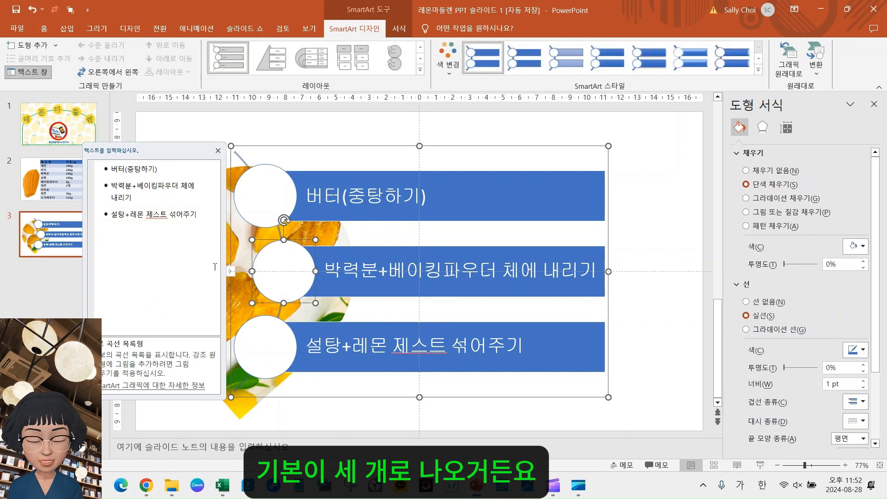
# Insert a line break after 버터(중탕하기) directly in the SmartArt's first shape, and remove it again.
pyautogui.click(161, 168)
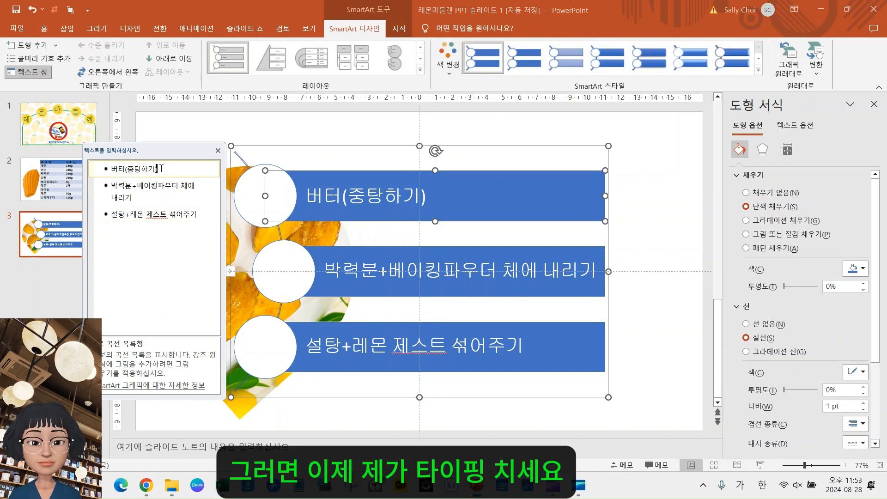
pyautogui.click(352, 203)
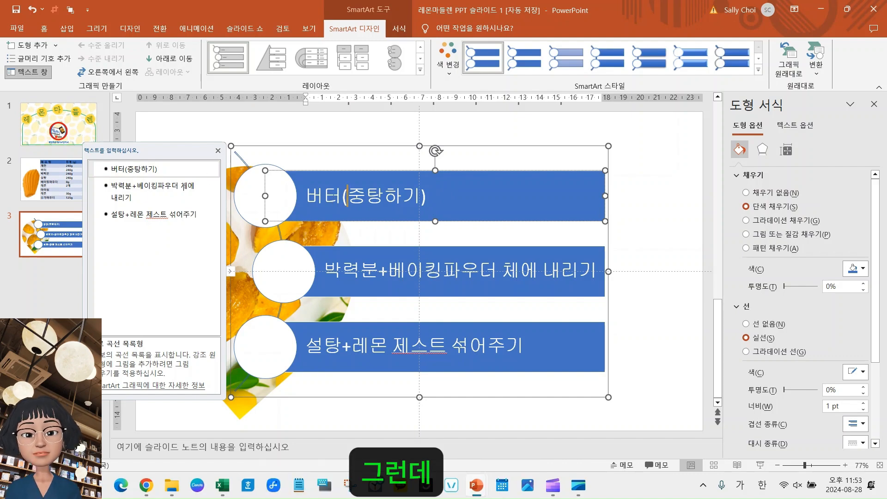
pyautogui.click(167, 168)
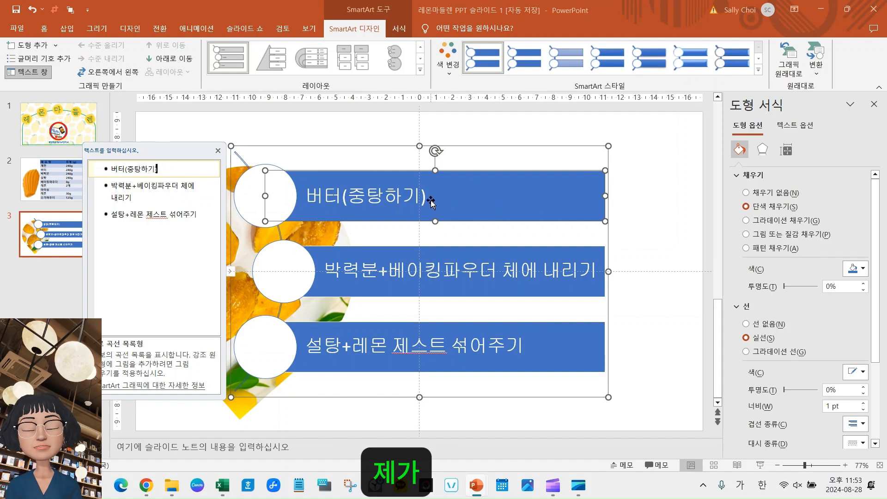
pyautogui.click(423, 200)
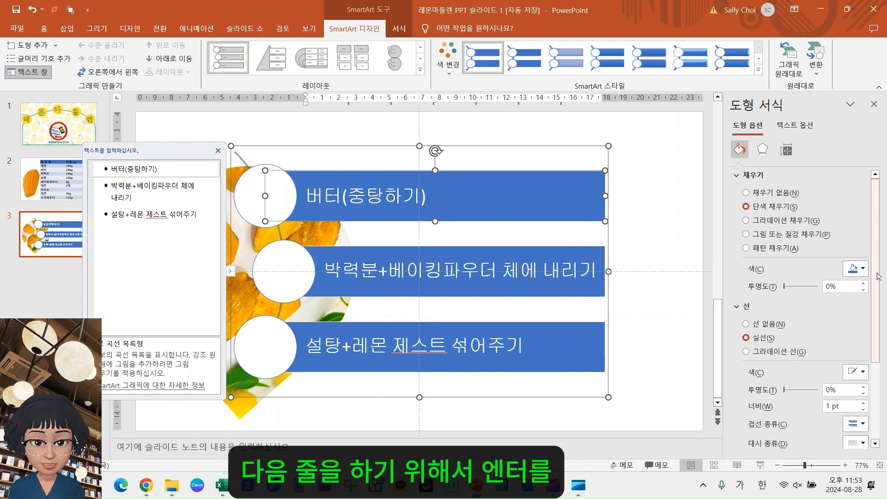
pyautogui.press('Return')
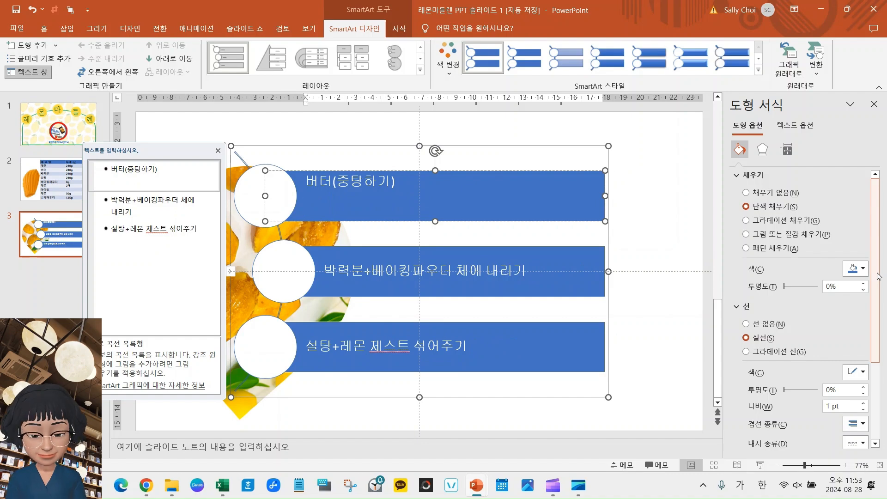
pyautogui.press('BackSpace')
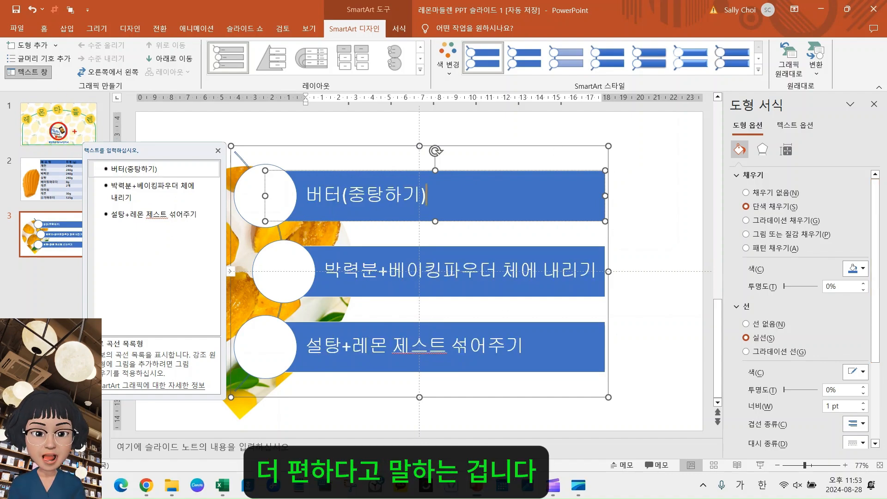
pyautogui.moveTo(75, 132); pyautogui.dragTo(234, 413)
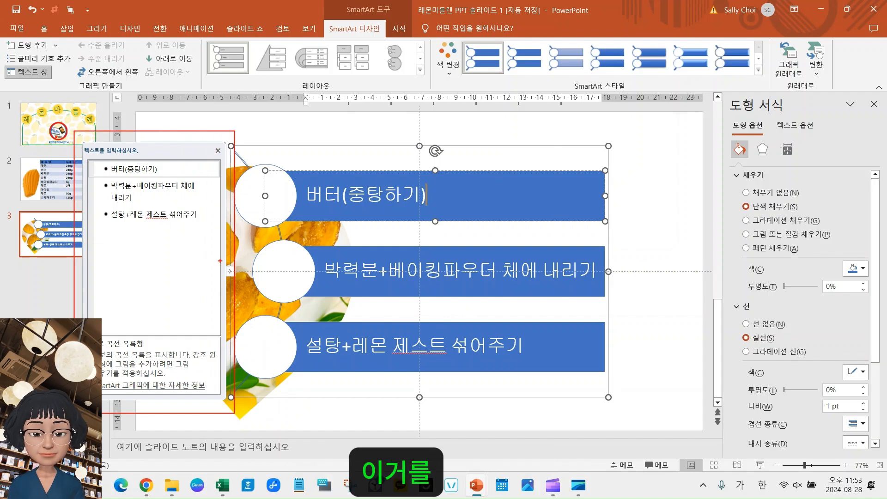
pyautogui.moveTo(220, 261); pyautogui.dragTo(251, 281)
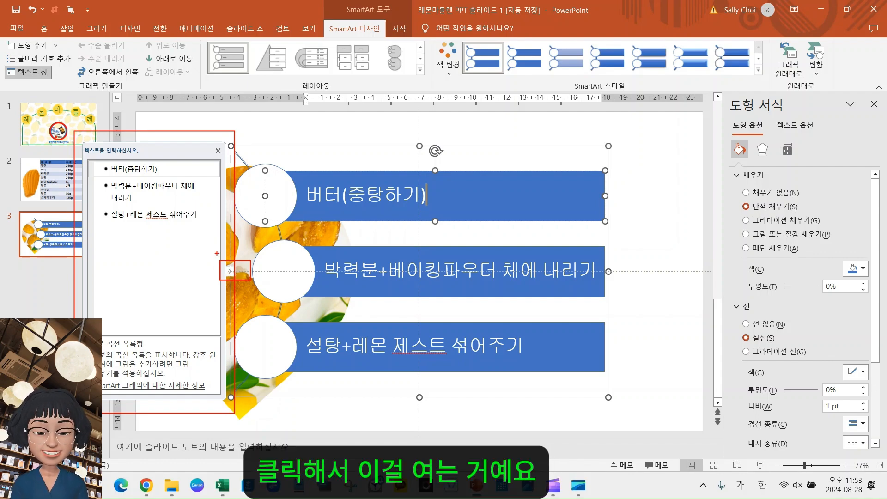
# Add the fourth bullet "계란->설탕1/2->설탕1/2->박력분->베이킹파우더->버터" to the SmartArt's text list, and add and remove an empty bullet below it.
pyautogui.click(170, 169)
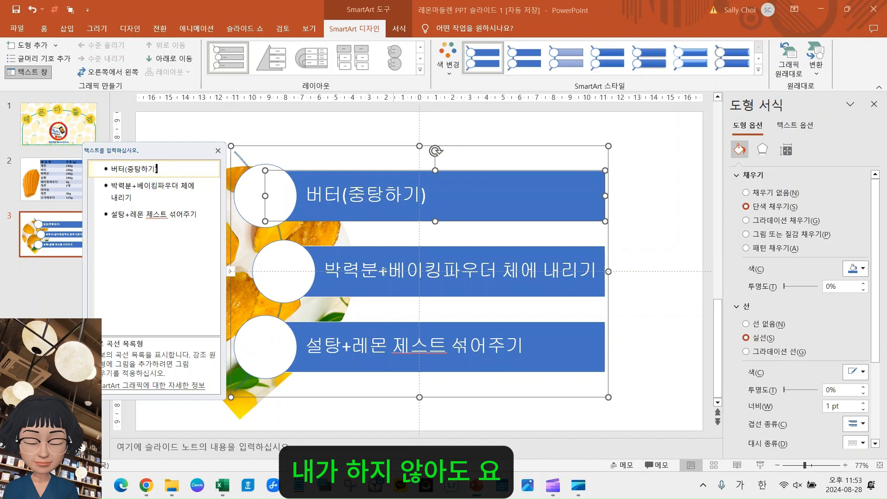
pyautogui.click(202, 217)
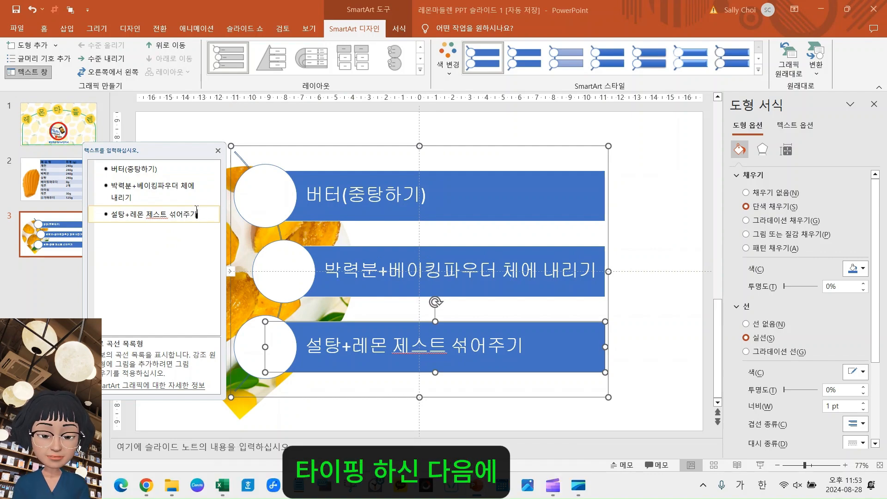
pyautogui.press('Return')
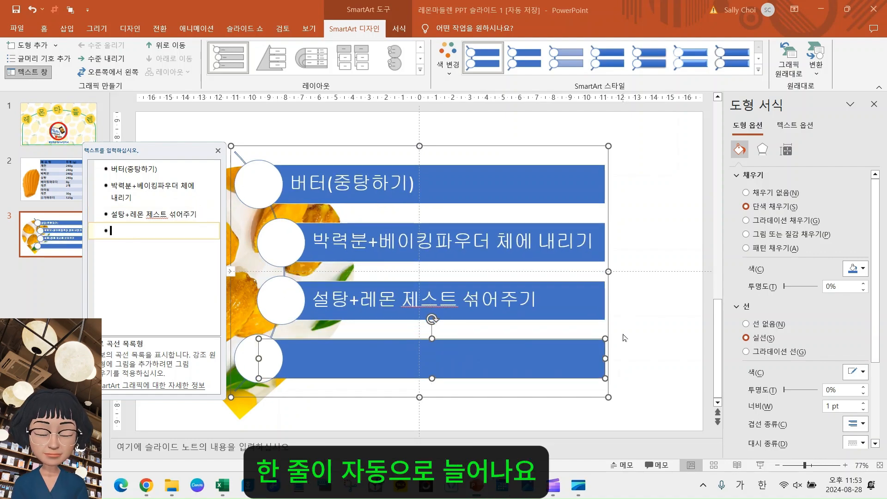
pyautogui.write('계란->설탕1/2->설탕1/2->박력분->베이킹파우더->버터')
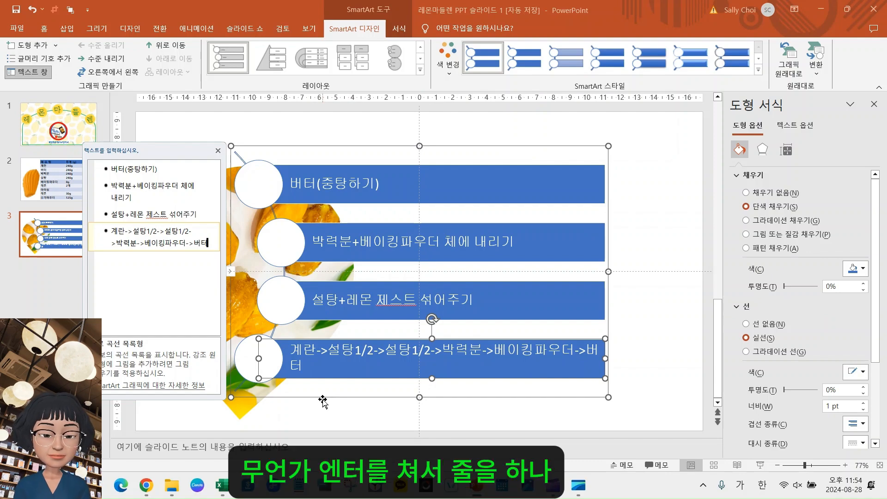
pyautogui.press('Return')
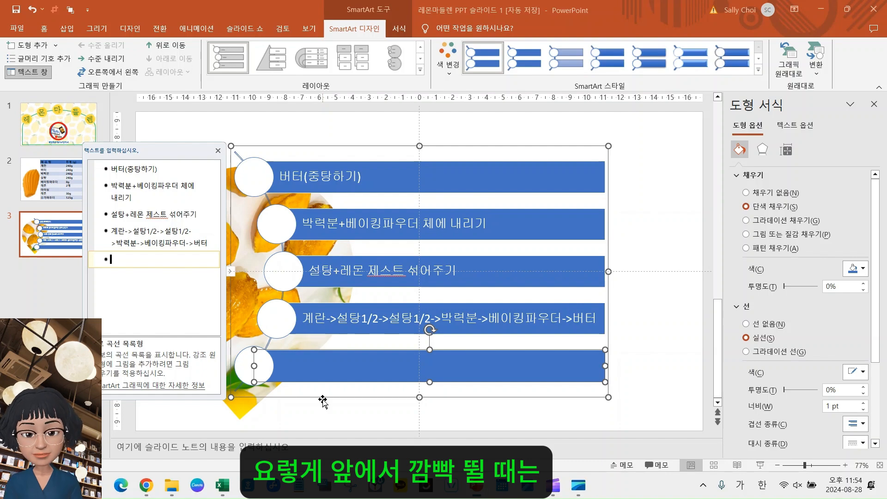
pyautogui.press('BackSpace')
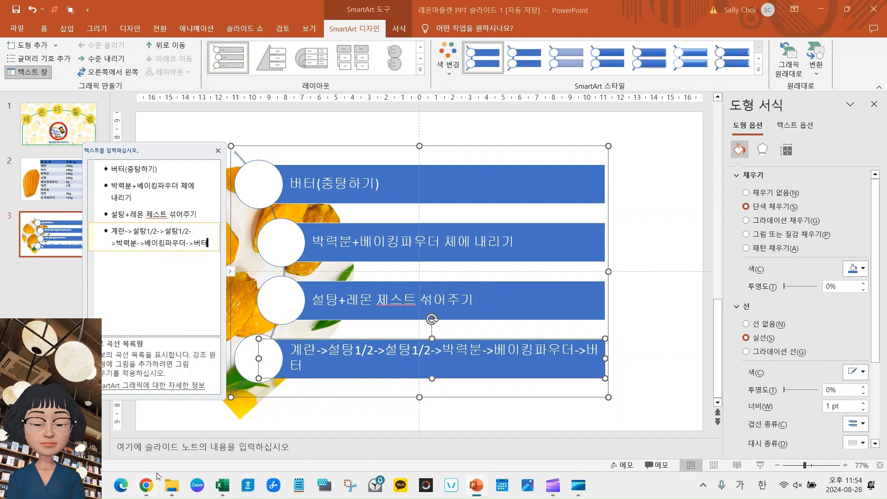
# Switch to the presentation 레몬마들렌 요리 수업-DS2, play its slide show from the current SmartArt instruction slide, and advance one slide.
pyautogui.moveTo(476, 485)
pyautogui.click(346, 434)
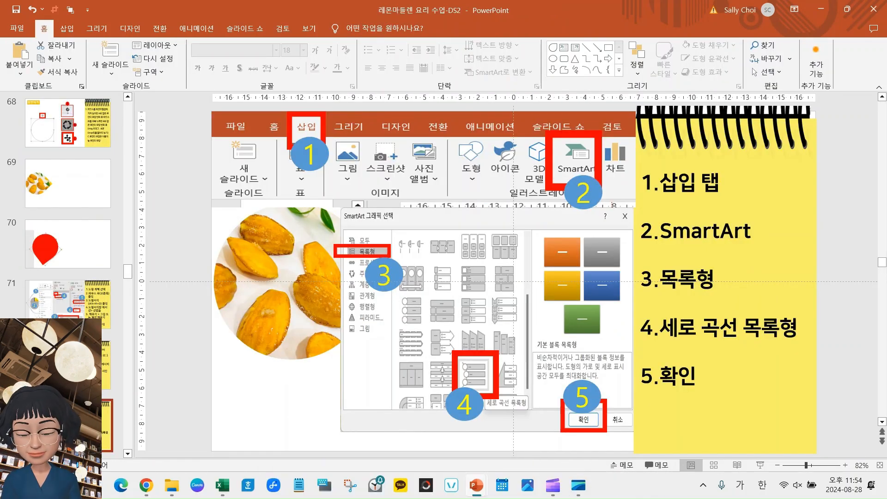
pyautogui.hotkey('shift', 'F5')
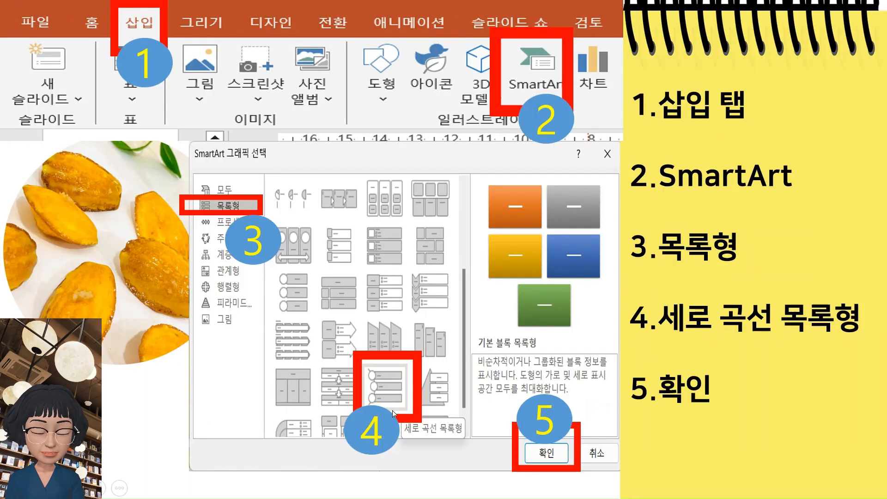
pyautogui.click(686, 412)
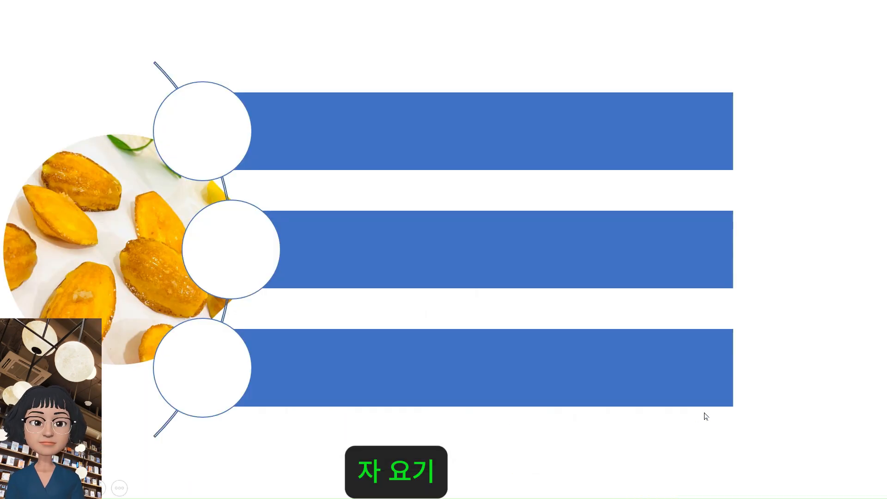